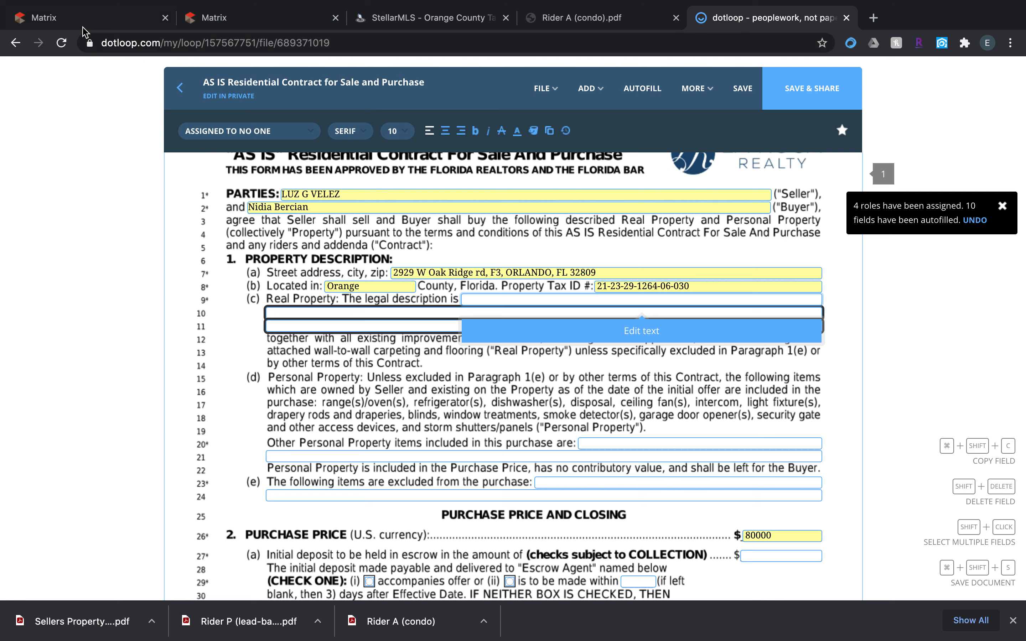
# Open the property's county tax report from its MLS listing and close the Rider A (condo).pdf tab.
pyautogui.click(80, 20)
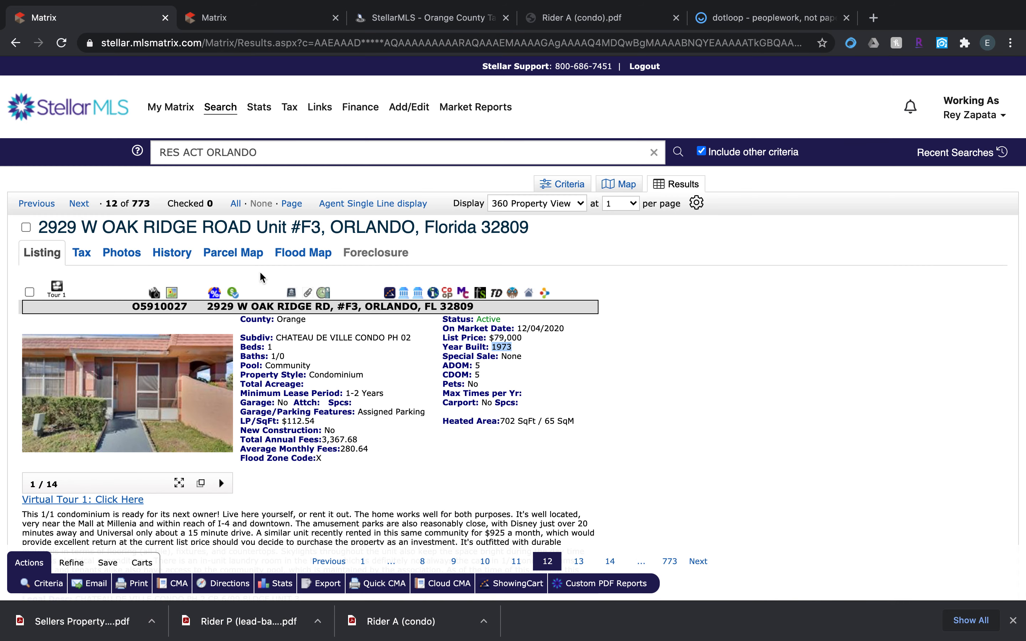
pyautogui.scroll(-1, 333, 298)
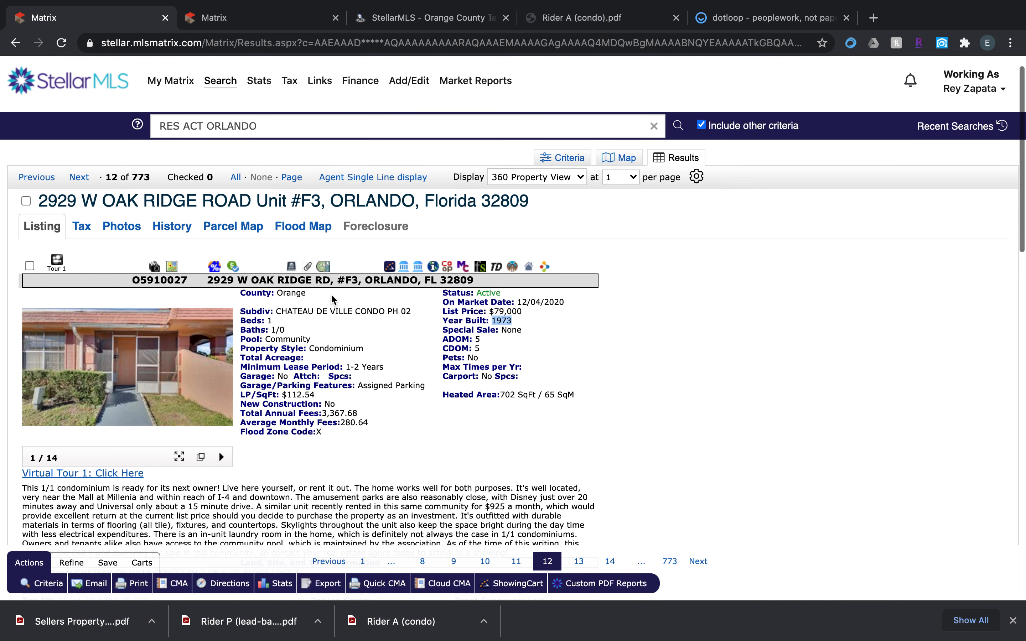
pyautogui.click(433, 268)
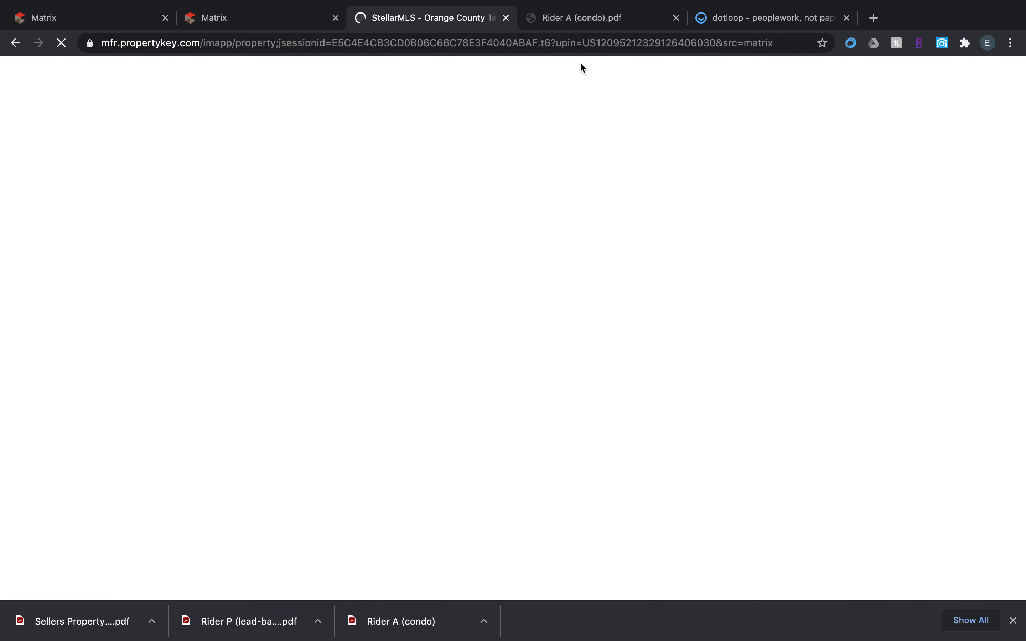
pyautogui.click(676, 18)
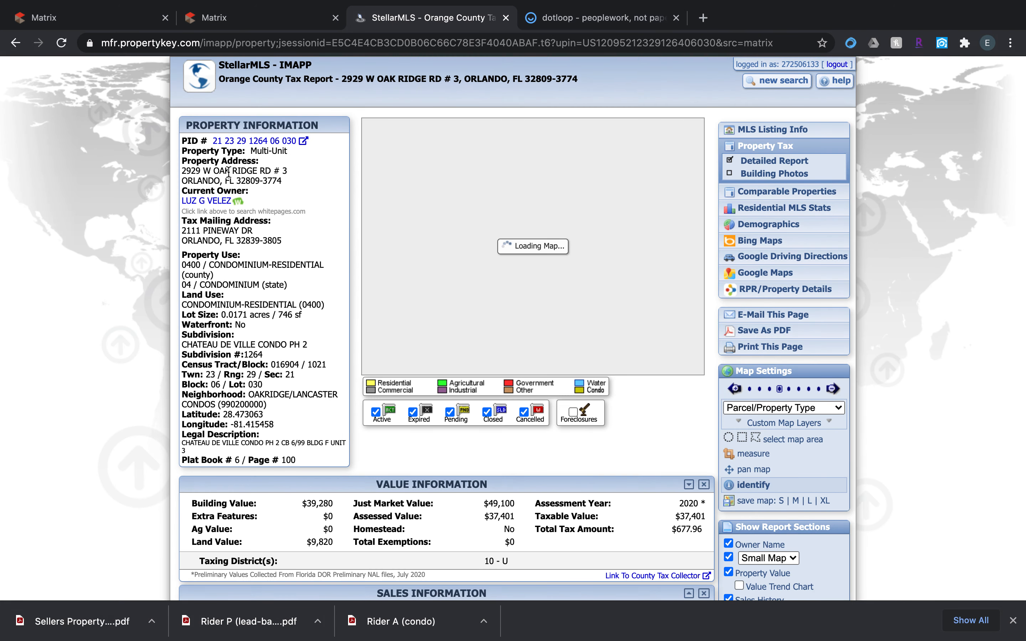
# Copy the legal description from the tax report into the contract's paragraph 1(c) real property text fields and save the entry.
pyautogui.moveTo(314, 141); pyautogui.dragTo(215, 142)
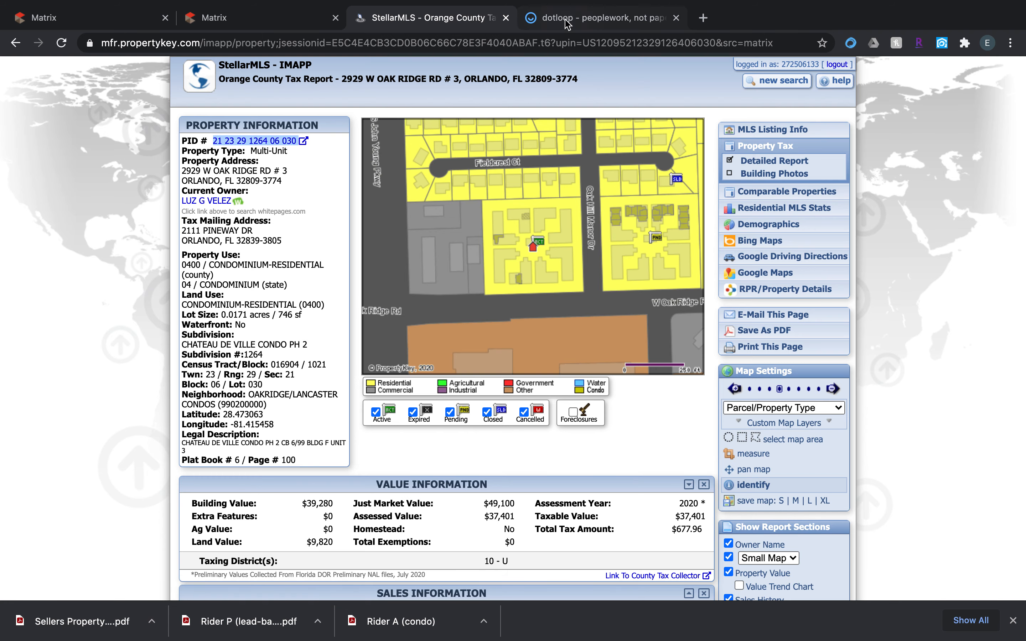
pyautogui.click(577, 20)
pyautogui.click(614, 343)
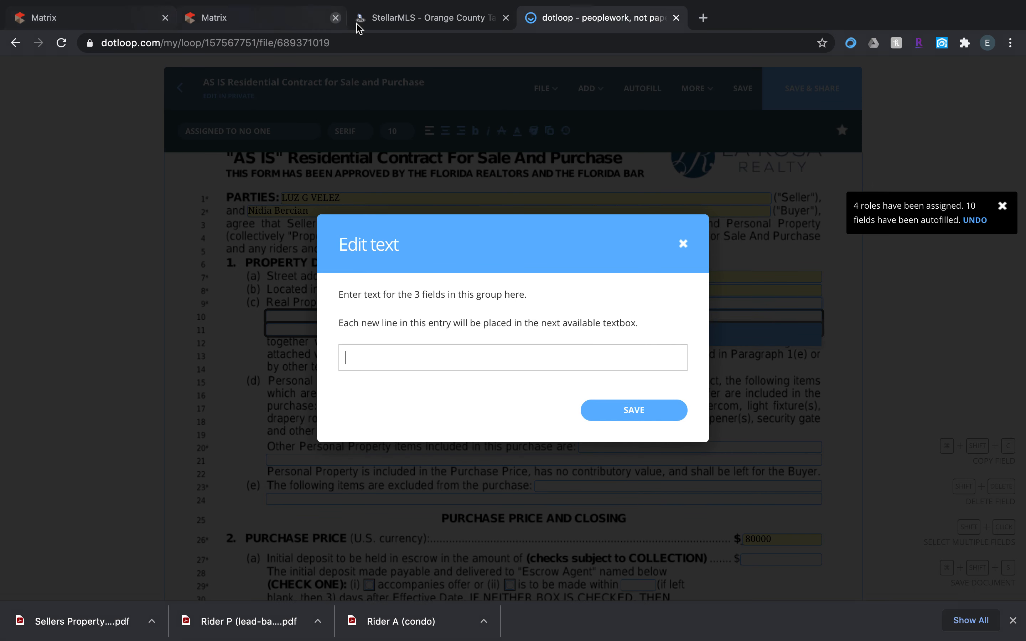
pyautogui.click(388, 20)
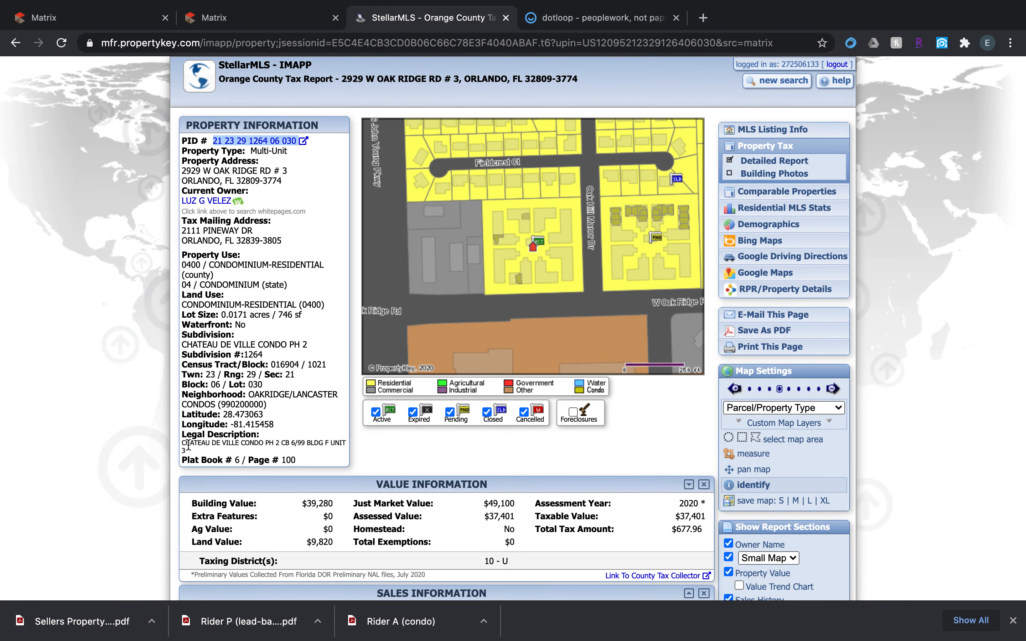
pyautogui.moveTo(192, 453); pyautogui.dragTo(181, 443)
pyautogui.press('super+c')
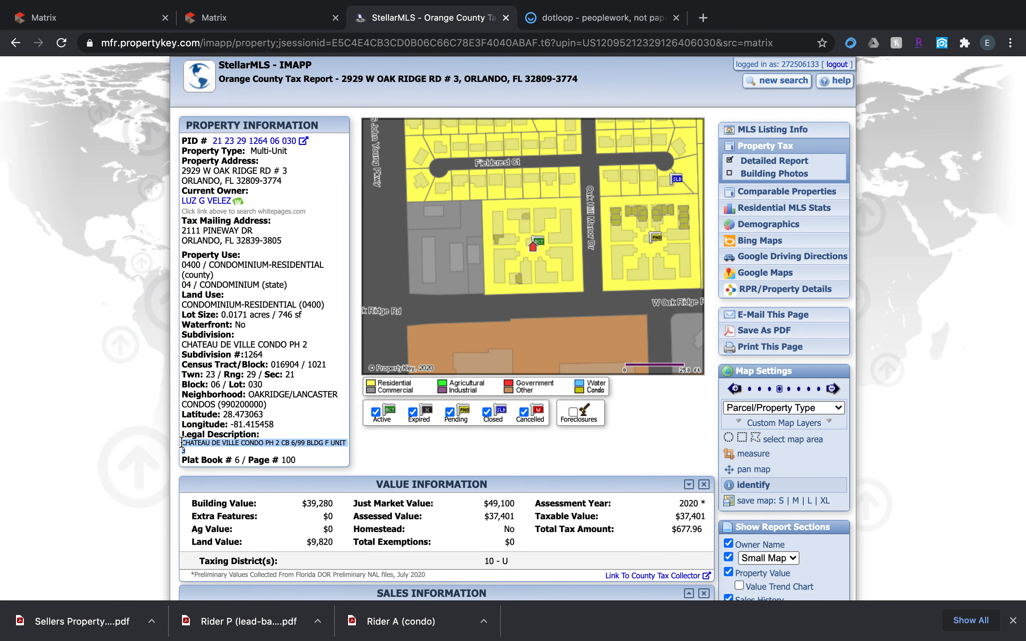
pyautogui.click(576, 19)
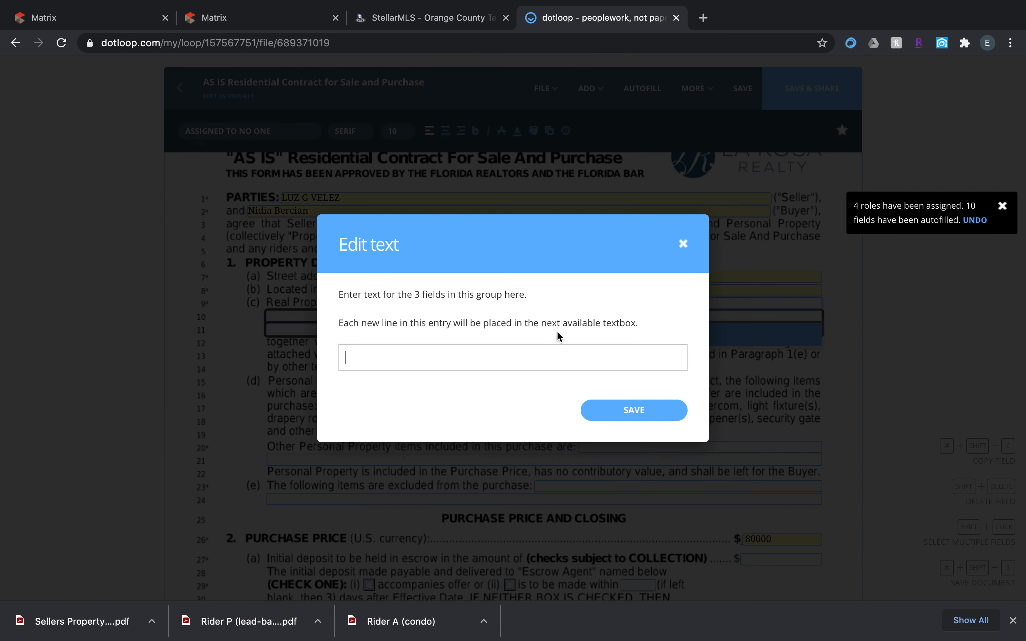
pyautogui.press('super+v')
pyautogui.click(626, 414)
# Close the listing's attachments page and copy the included appliances from the MLS listing's interior information.
pyautogui.scroll(-5, 625, 419)
pyautogui.scroll(3, 624, 414)
pyautogui.scroll(-3, 538, 274)
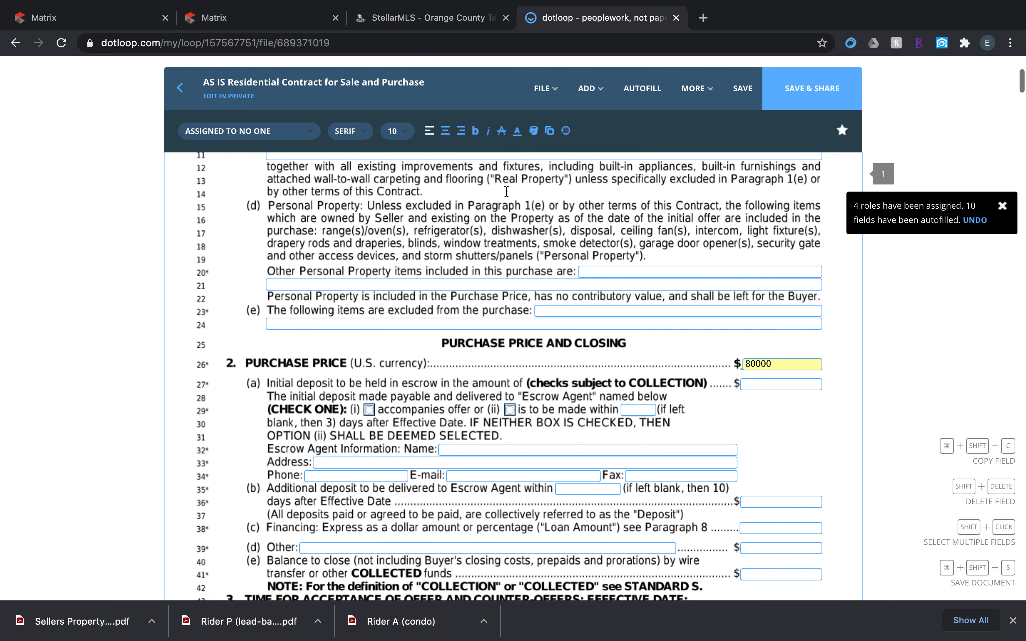
pyautogui.click(257, 17)
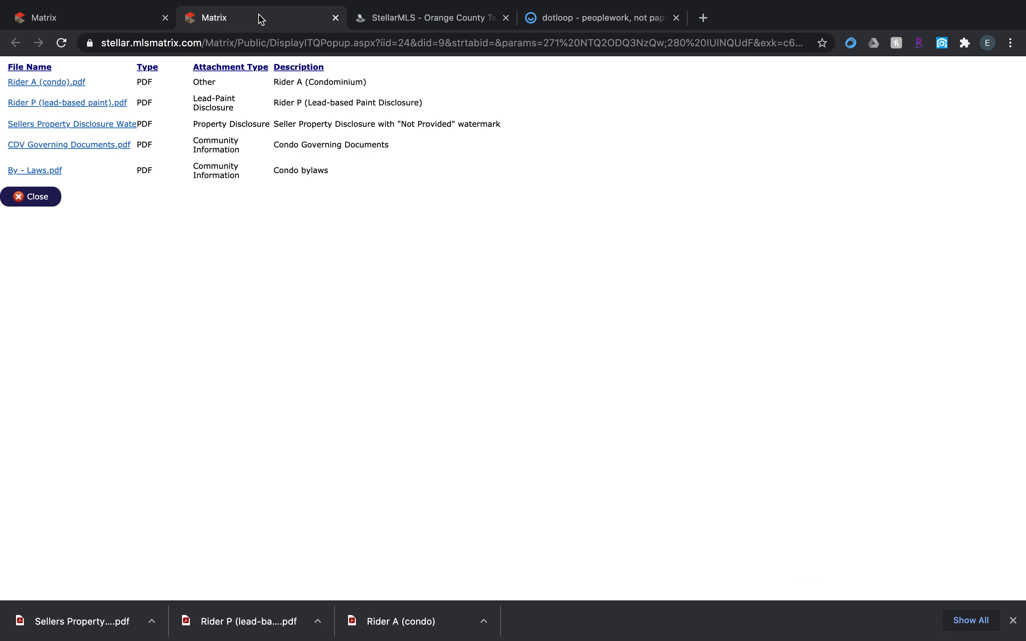
pyautogui.click(118, 25)
pyautogui.click(335, 18)
pyautogui.scroll(-10, 426, 338)
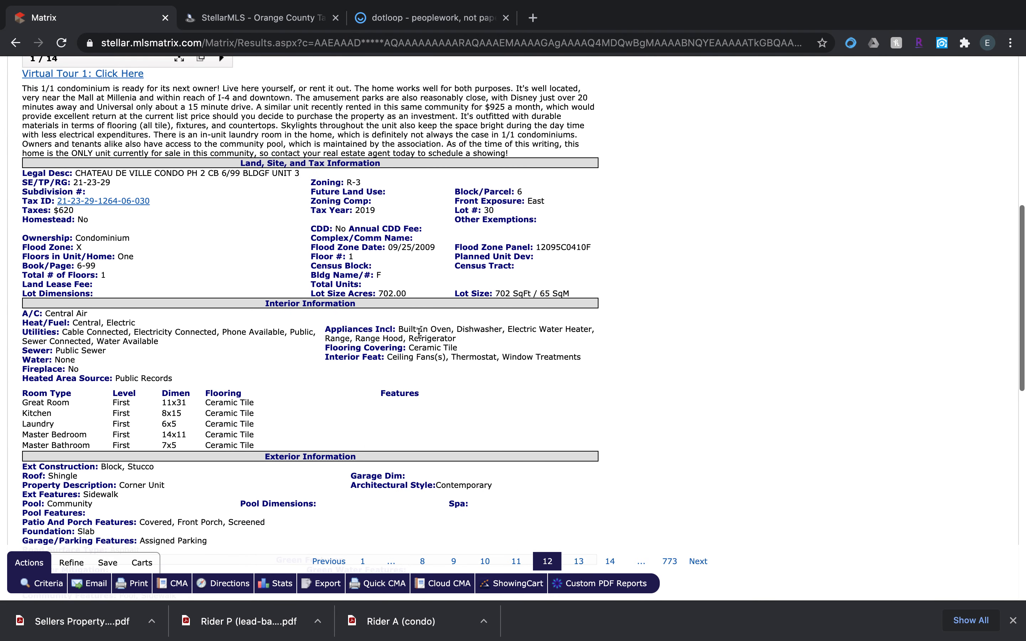
pyautogui.moveTo(400, 330); pyautogui.dragTo(481, 339)
pyautogui.press('super+c')
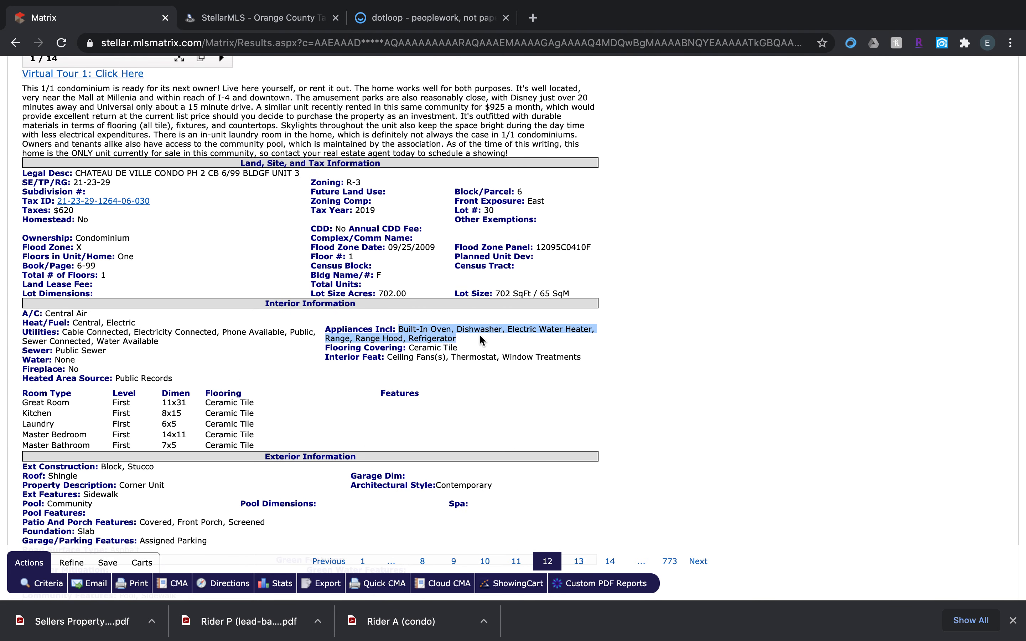
# Paste the appliances list into the contract's Other Personal Property items fields and save the entry.
pyautogui.click(441, 19)
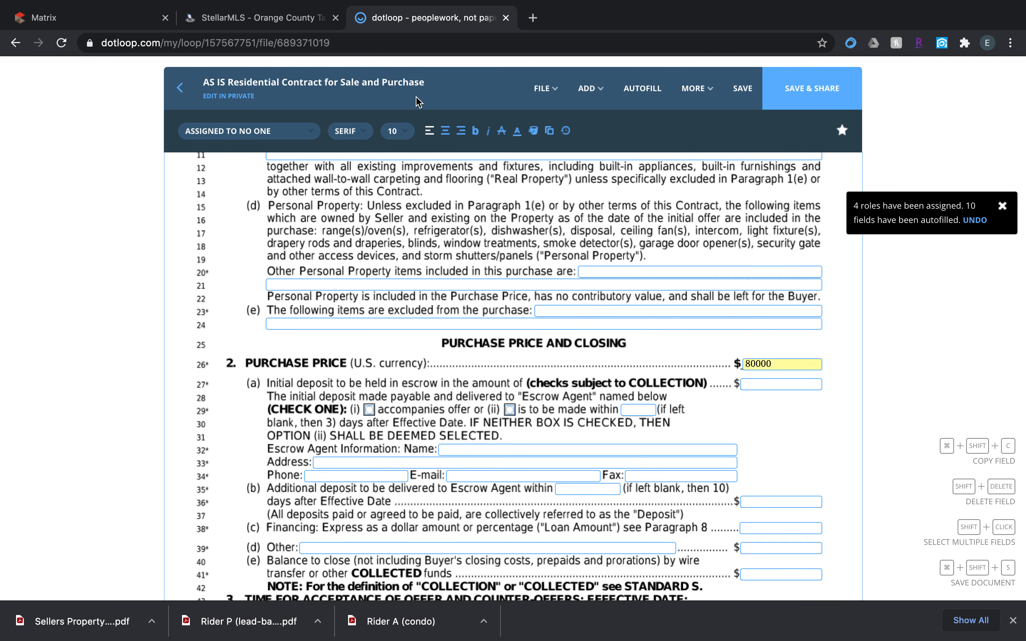
pyautogui.click(612, 283)
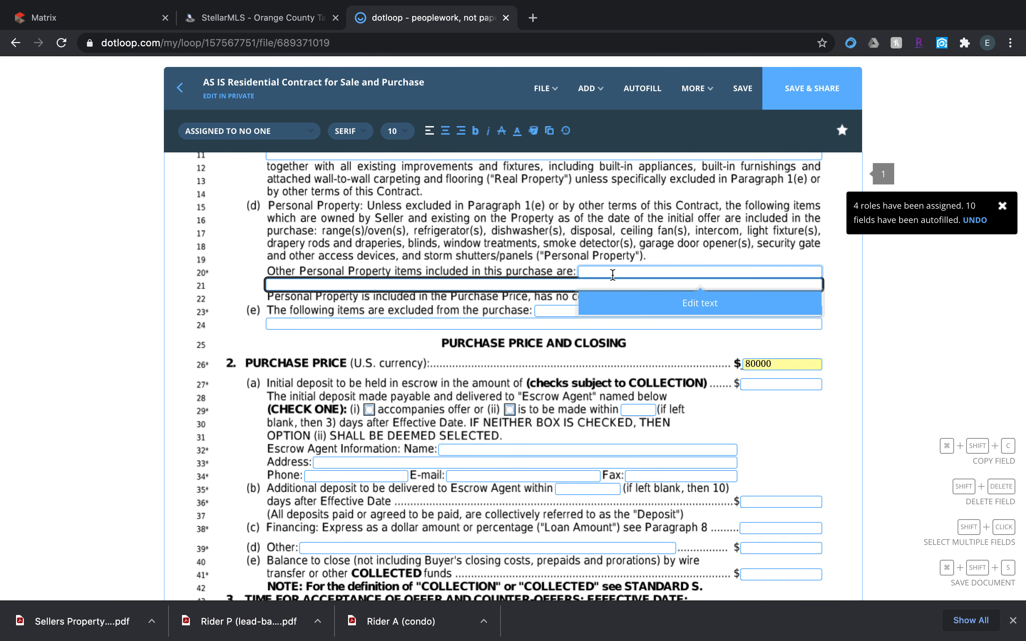
pyautogui.click(630, 305)
pyautogui.click(583, 356)
pyautogui.press('super+v')
pyautogui.click(653, 427)
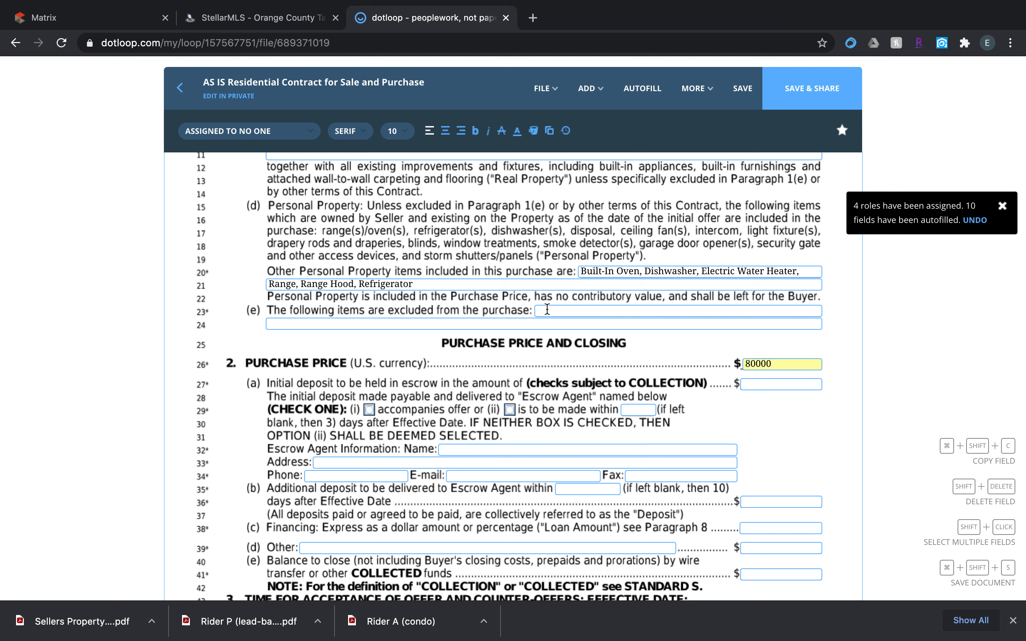
# Set the initial deposit to 3000 and select option (ii), with the deposit to be made within 3 days.
pyautogui.scroll(-2, 546, 310)
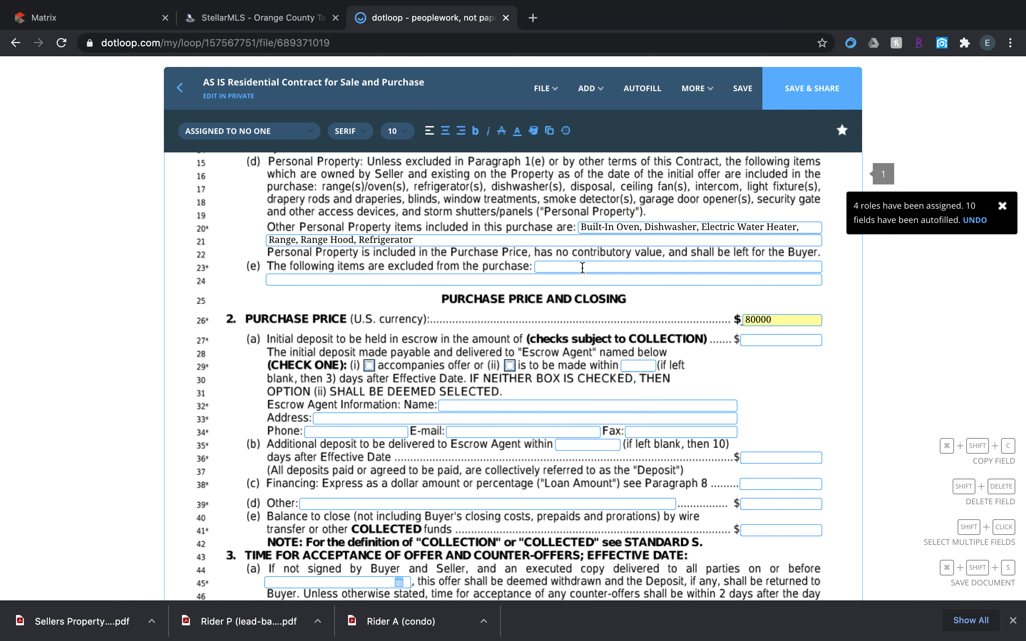
pyautogui.scroll(-4, 611, 272)
pyautogui.scroll(-2, 610, 274)
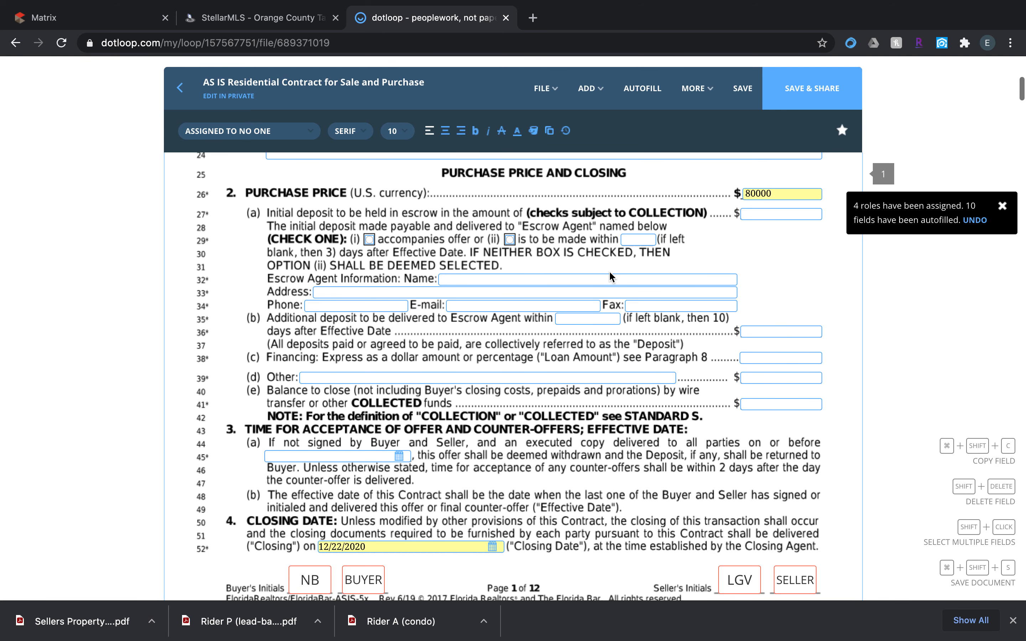
pyautogui.click(764, 210)
pyautogui.write('3000')
pyautogui.click(510, 240)
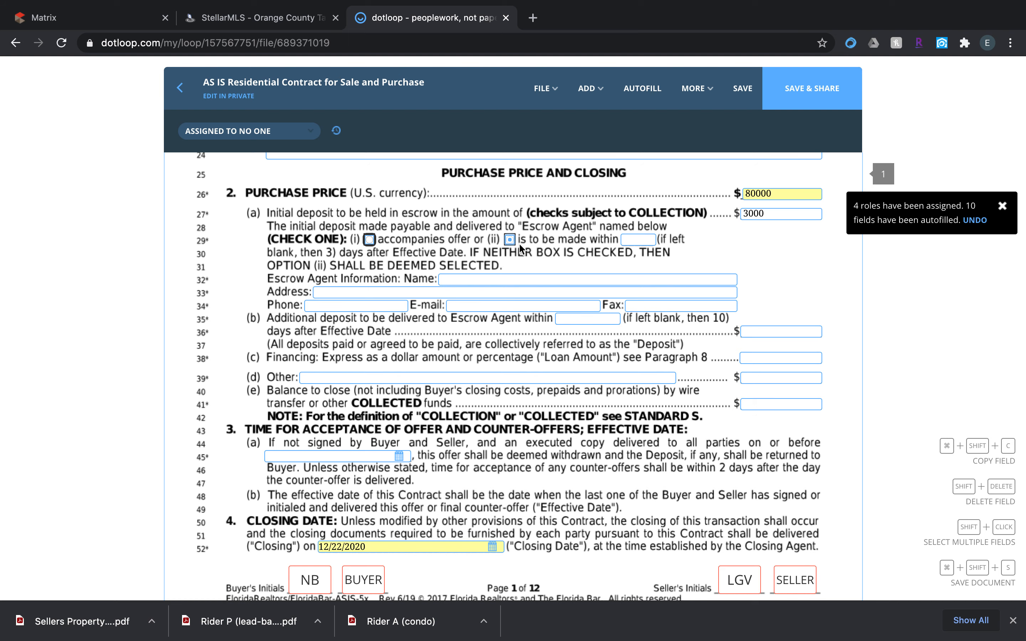
pyautogui.click(652, 238)
pyautogui.write('3')
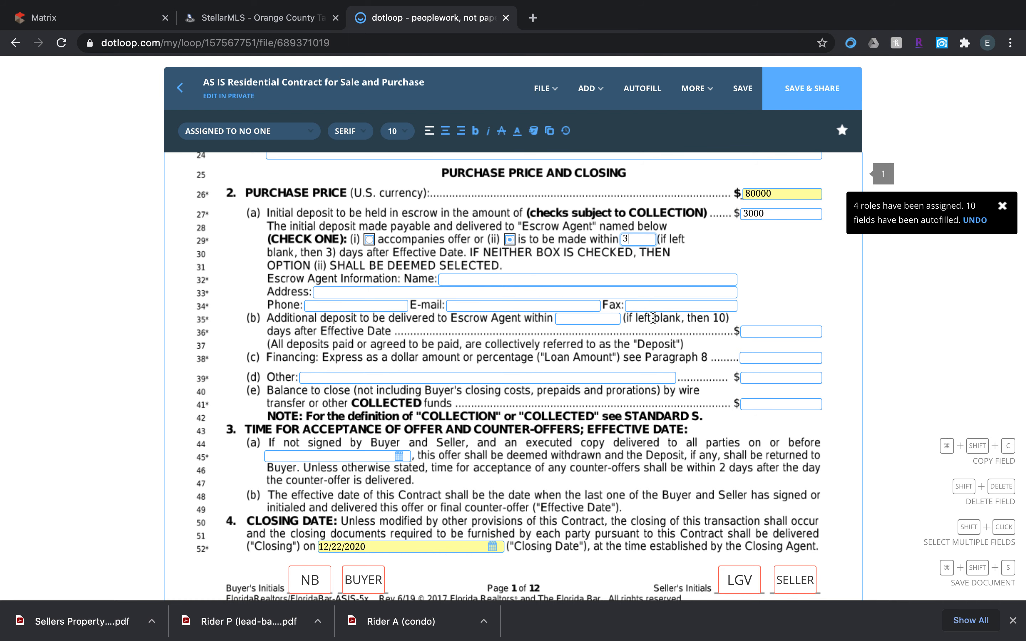
# Check the seller's preferred closing agent in the MLS listing and enter TBD as the contract's escrow agent name.
pyautogui.scroll(-3, 653, 314)
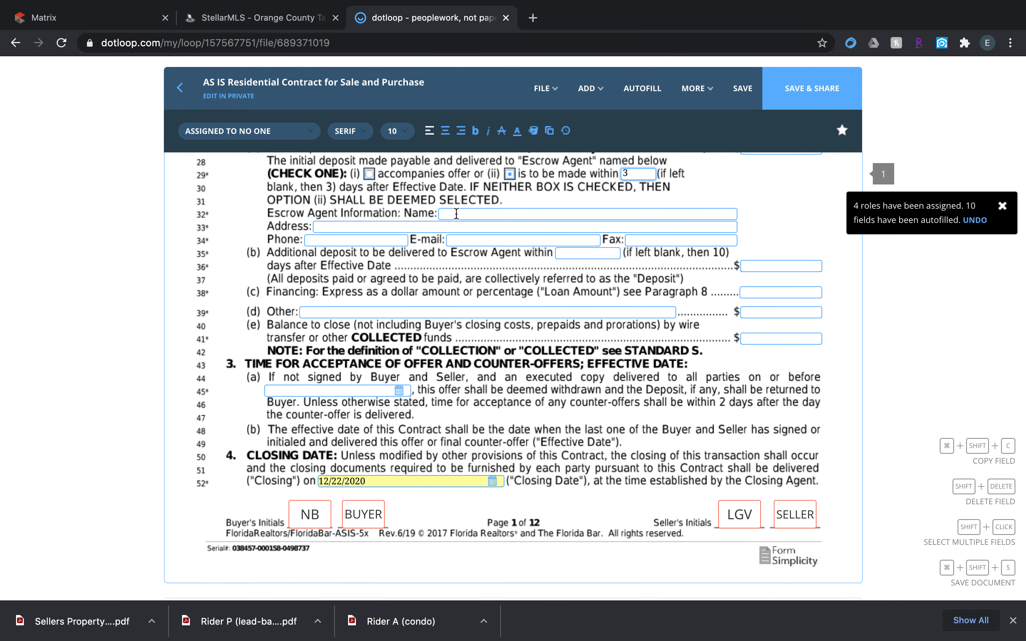
pyautogui.click(46, 20)
pyautogui.scroll(-7, 186, 267)
pyautogui.scroll(-7, 186, 267)
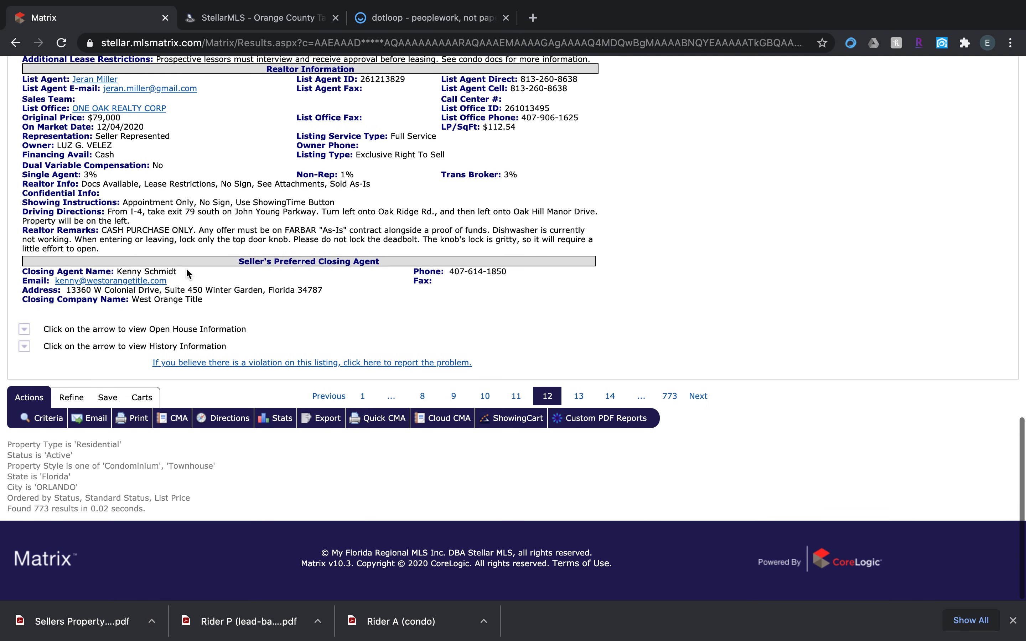
pyautogui.moveTo(144, 263); pyautogui.dragTo(235, 277)
pyautogui.click(325, 311)
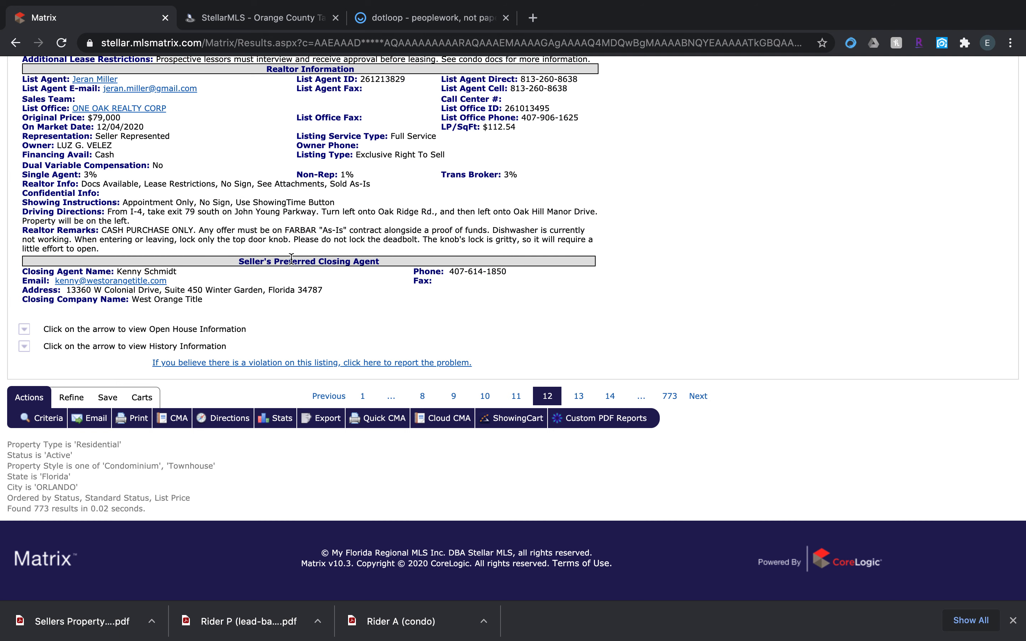
pyautogui.click(431, 18)
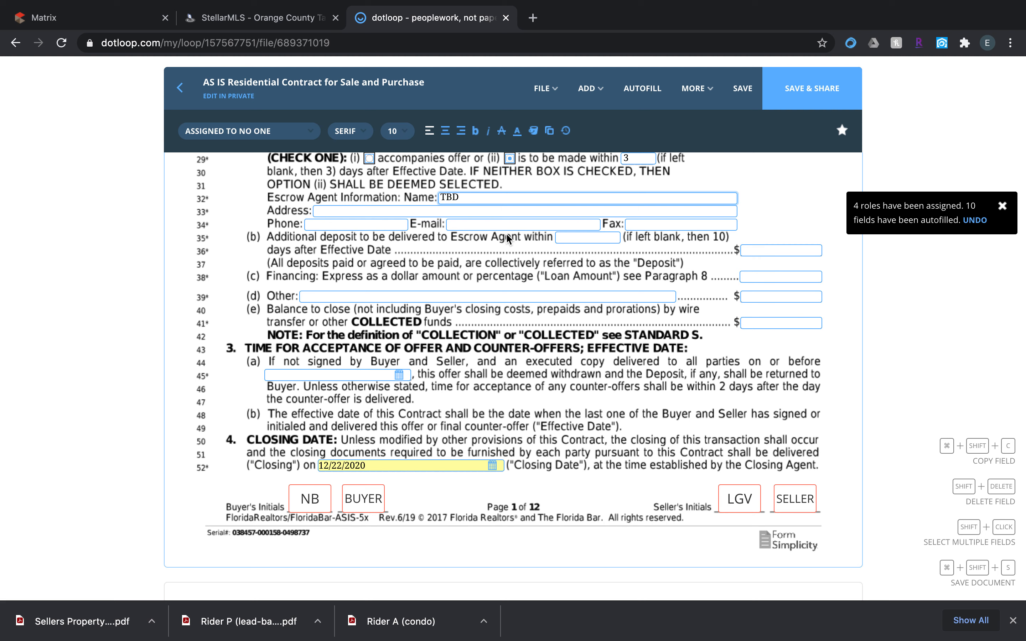
# Enter 0 for the additional deposit, financing and other amounts in the purchase price section.
pyautogui.click(755, 248)
pyautogui.write('0')
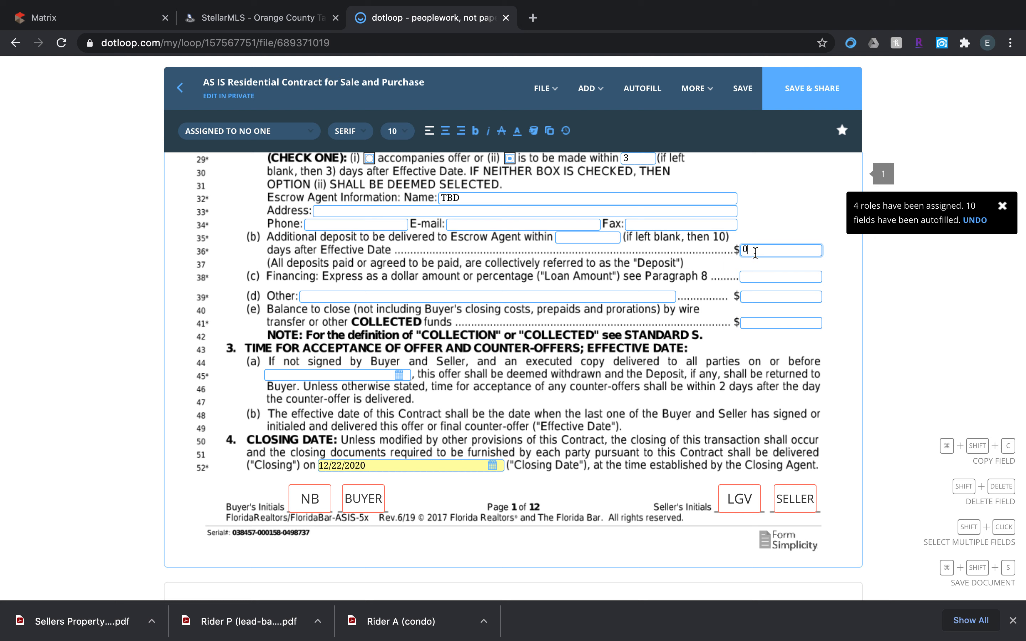
pyautogui.click(759, 276)
pyautogui.write('0')
pyautogui.click(761, 298)
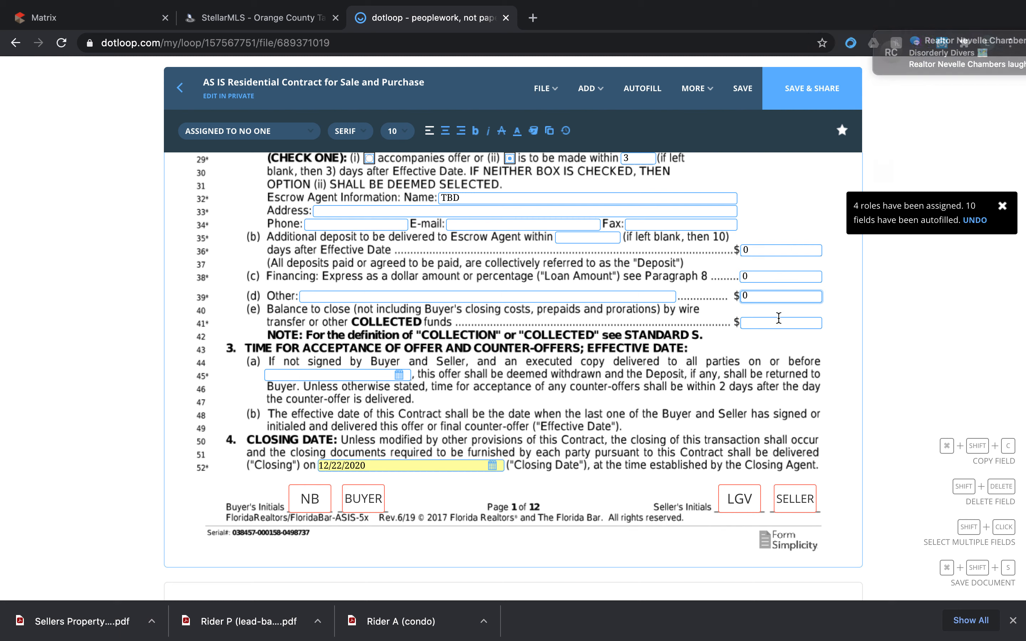
# Enter 77000 as the balance to close in paragraph 2(e).
pyautogui.scroll(2, 768, 320)
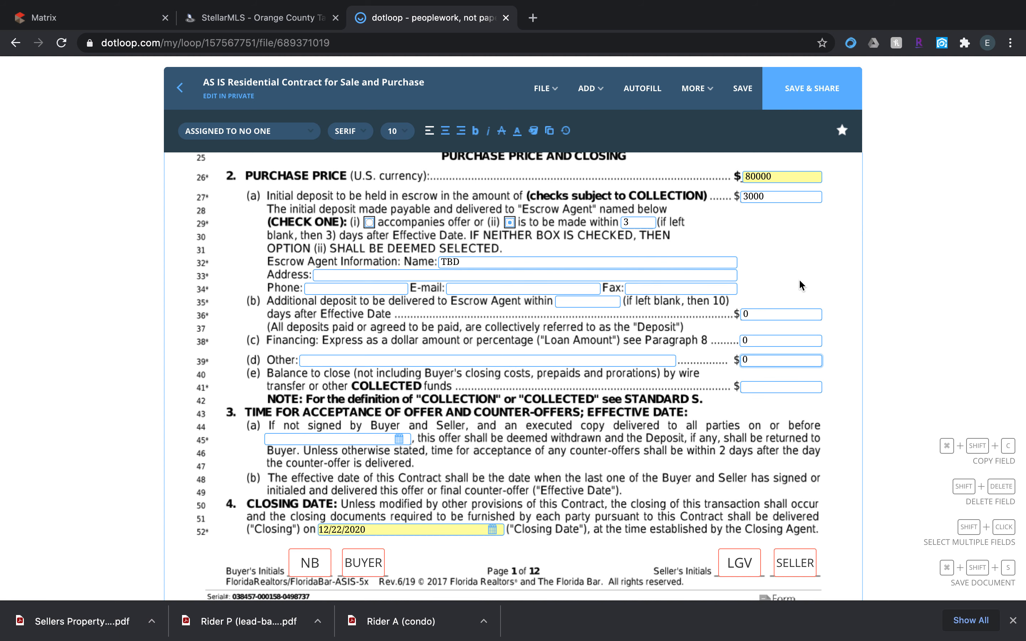
pyautogui.click(751, 388)
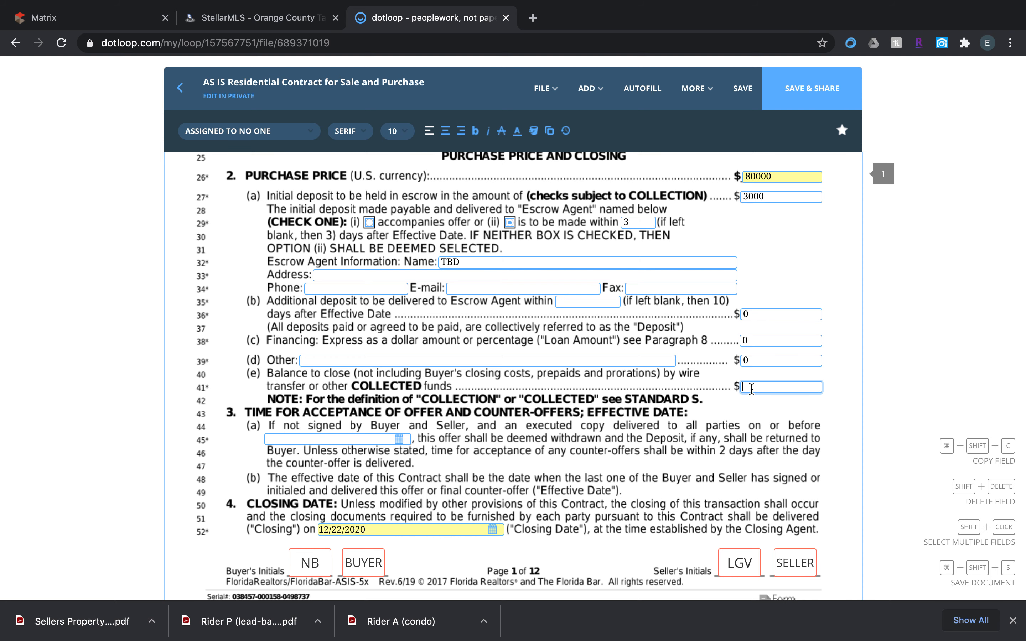
pyautogui.write('77000')
# Set the offer acceptance deadline in paragraph 3(a) to 12/10/2020.
pyautogui.scroll(-3, 388, 418)
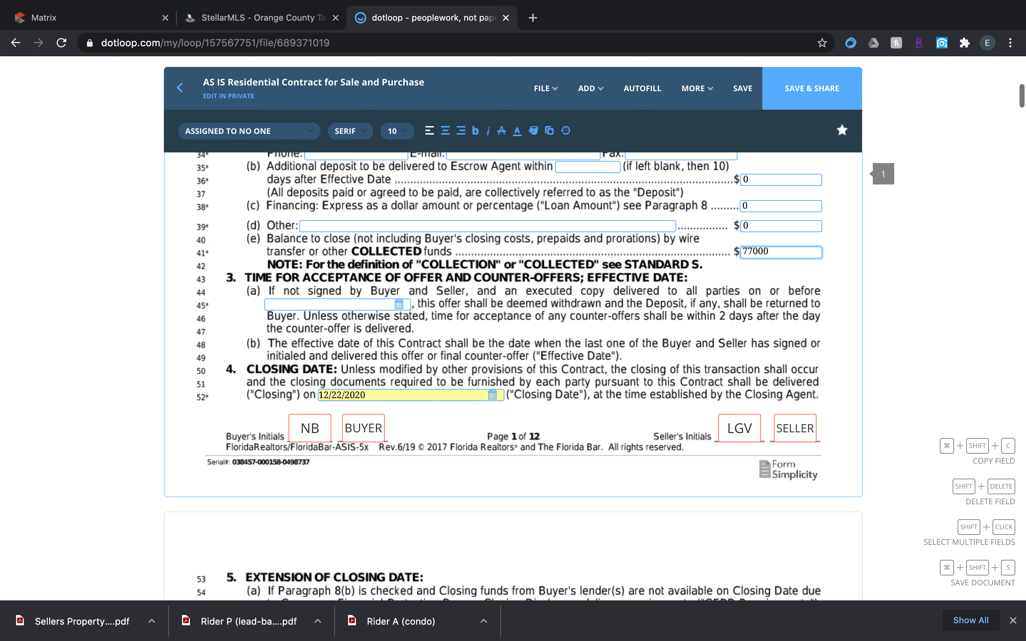
pyautogui.click(399, 304)
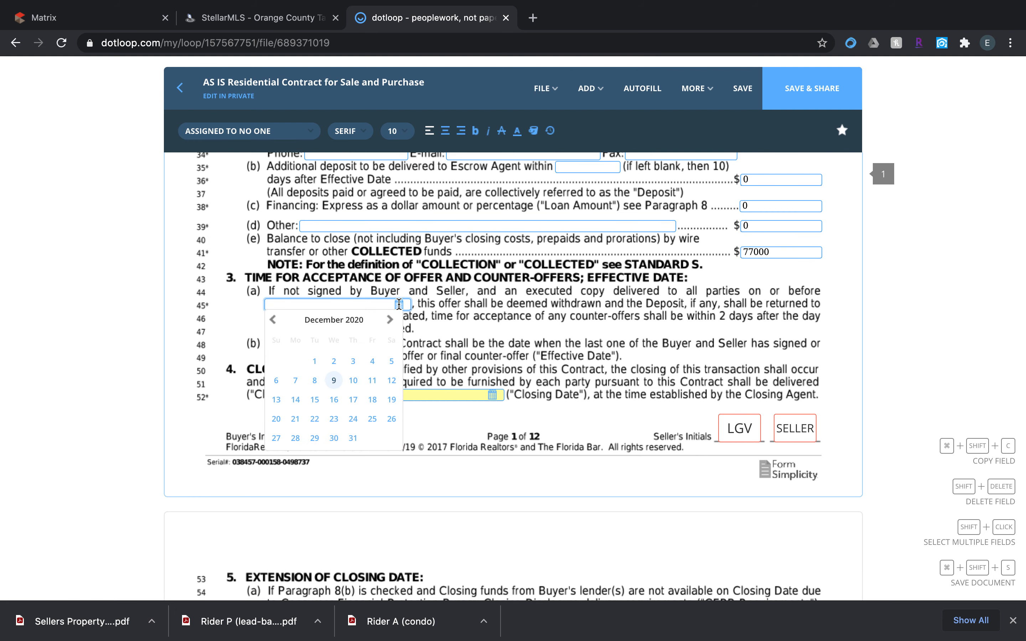
pyautogui.click(353, 381)
# Review the closing date in paragraph 4 with its calendar, leaving the date as it is, and continue to page 2.
pyautogui.scroll(-3, 351, 380)
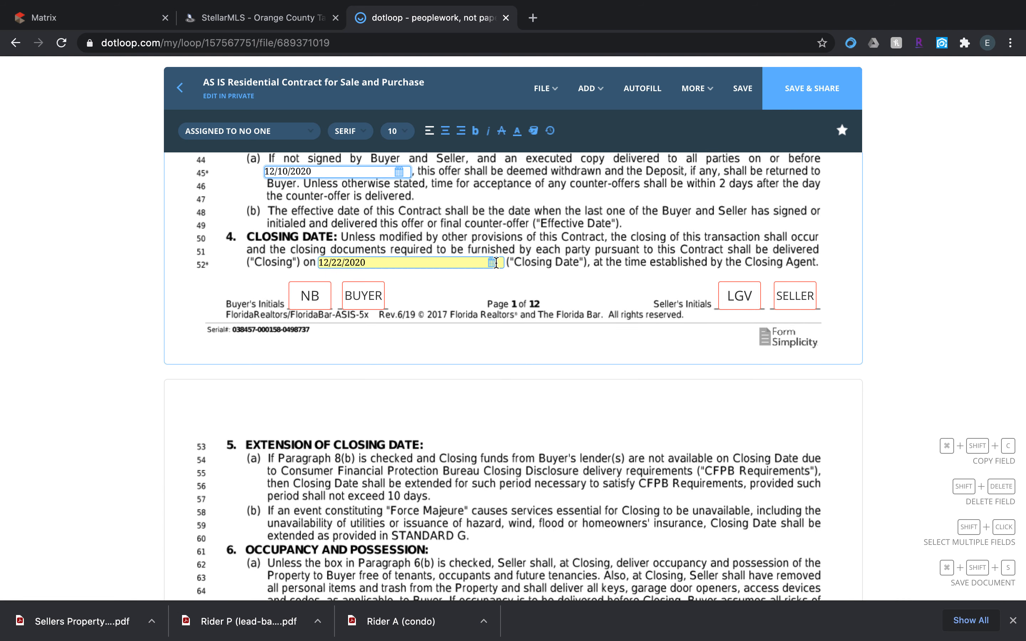
pyautogui.click(494, 262)
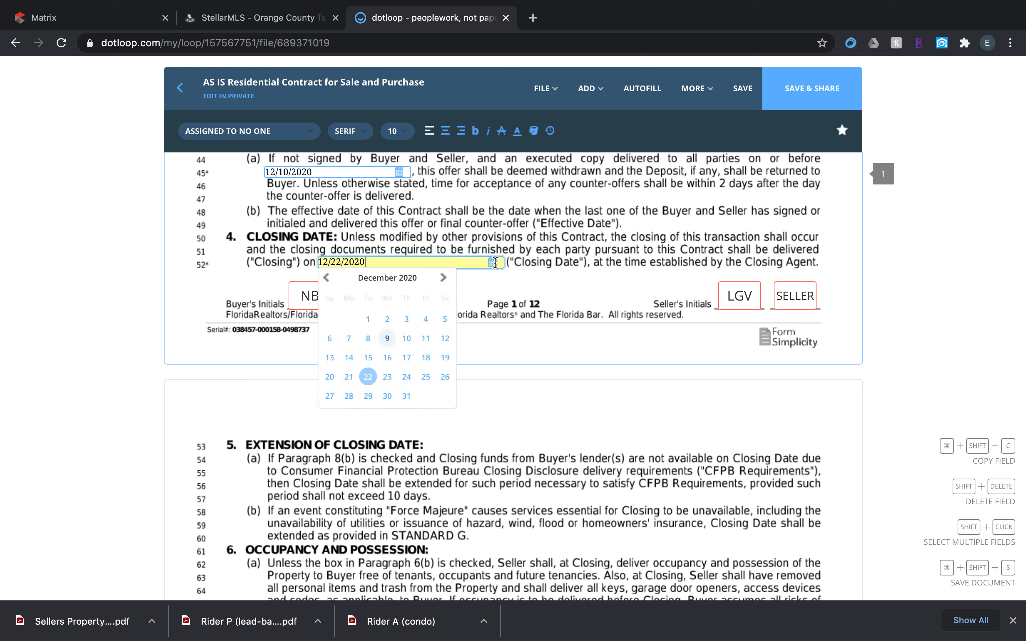
pyautogui.click(298, 216)
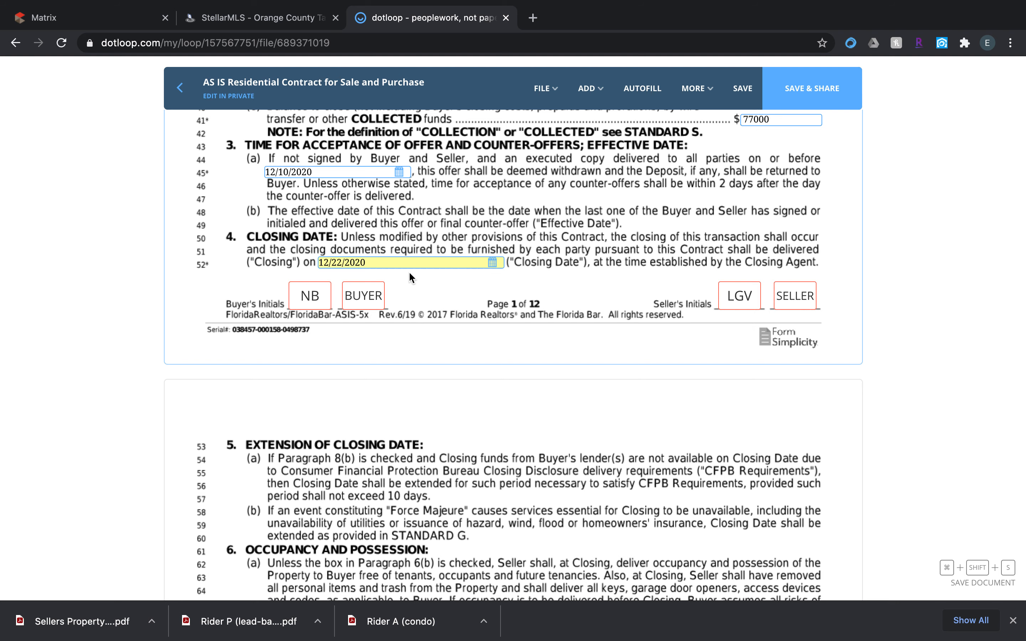
pyautogui.scroll(-2, 410, 276)
pyautogui.scroll(1, 411, 274)
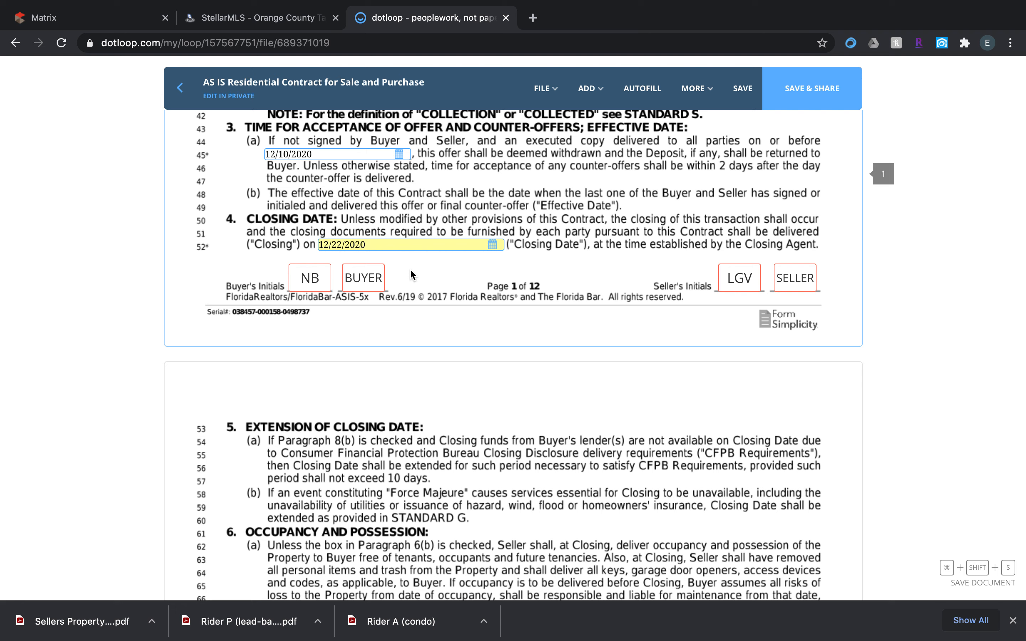
pyautogui.scroll(-5, 410, 276)
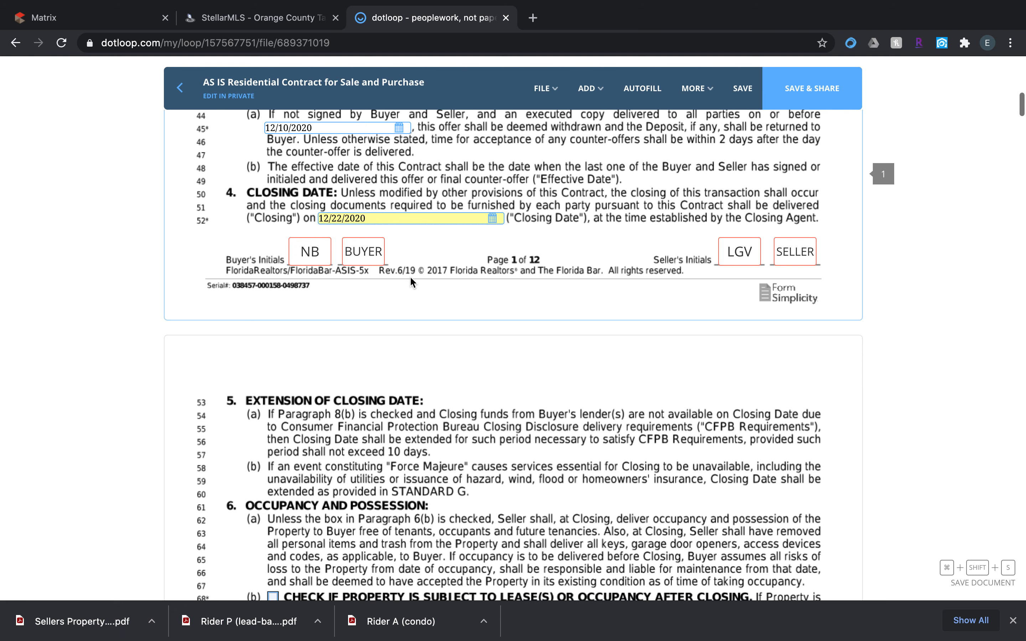
# Mark paragraph 8(a) of the financing section so the buyer pays cash with no financing contingency.
pyautogui.scroll(-5, 410, 278)
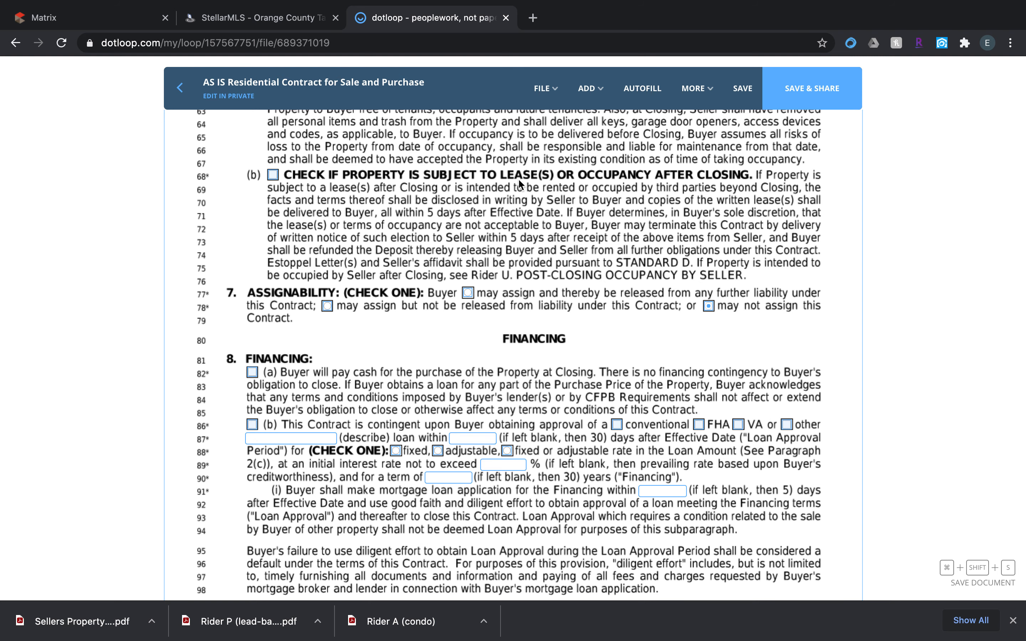
pyautogui.scroll(-5, 519, 181)
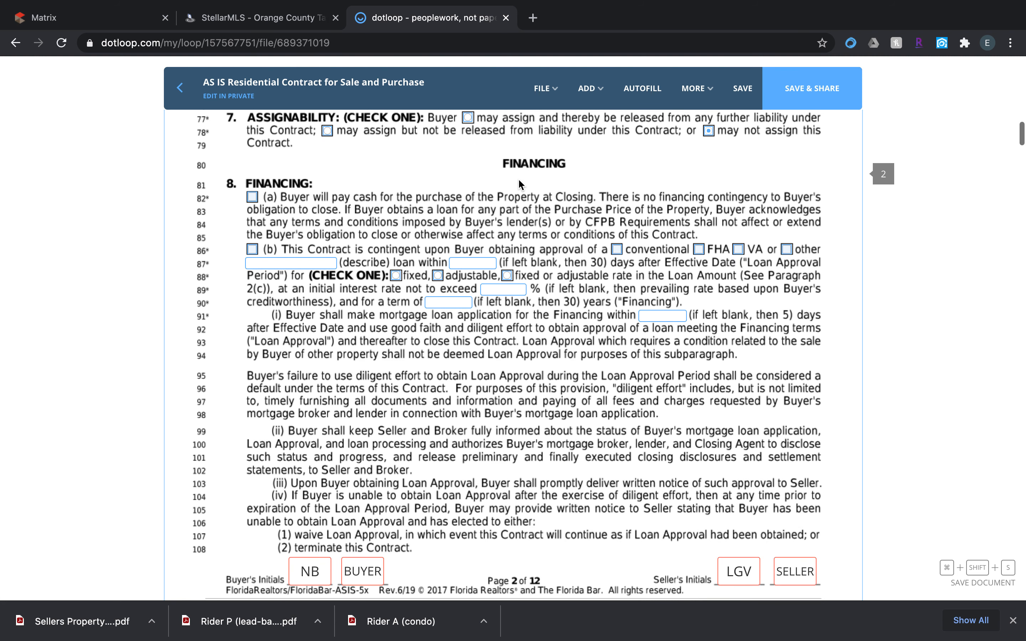
pyautogui.click(252, 197)
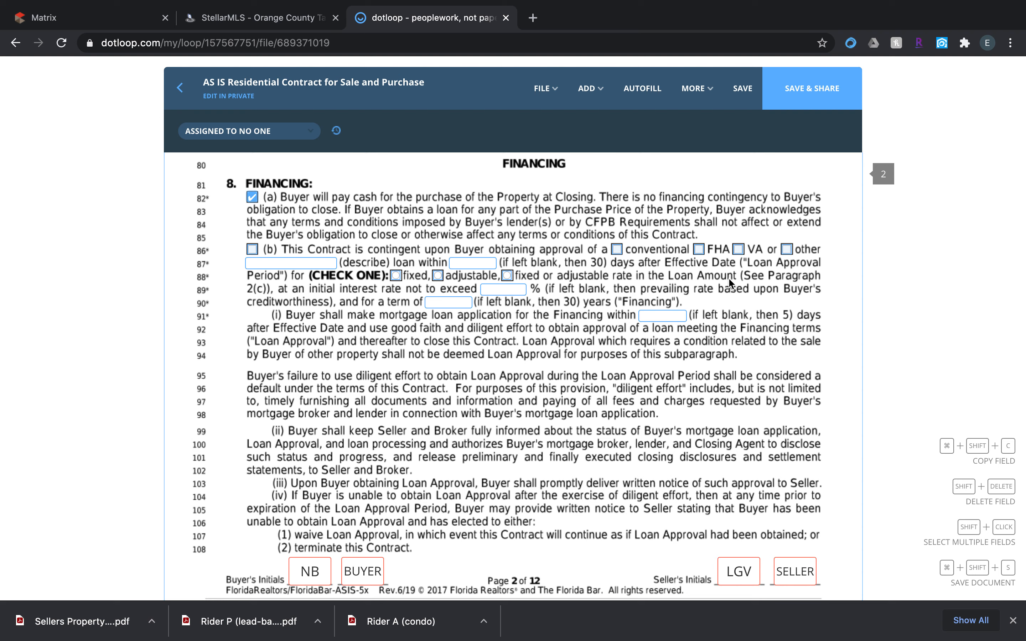
# Enter 15 days for the title evidence deadline in paragraph 9(c) and select option (i), seller designates the closing agent.
pyautogui.scroll(-1, 330, 301)
pyautogui.scroll(-10, 328, 300)
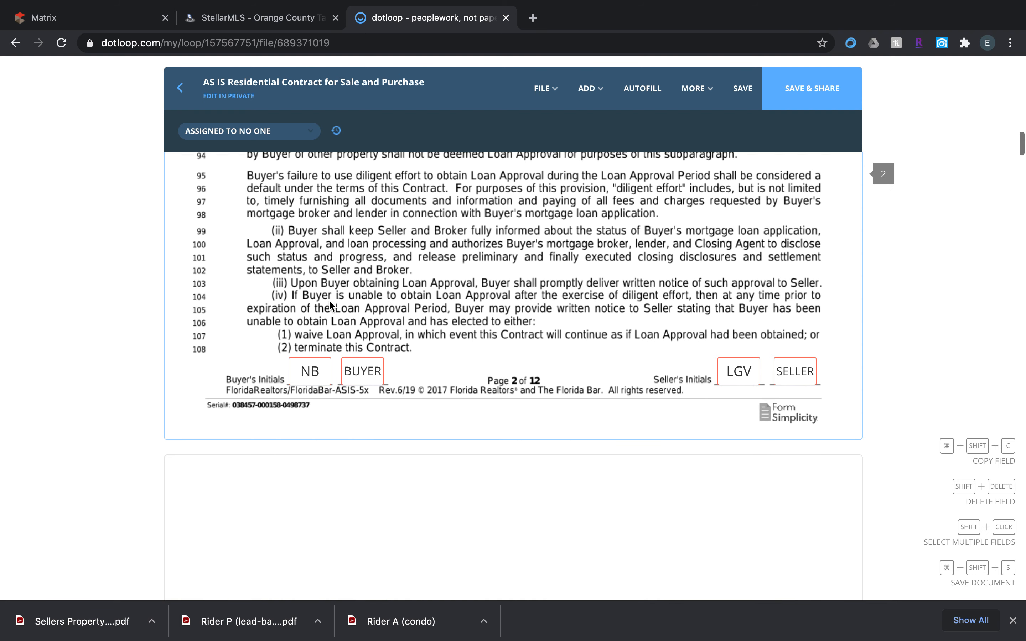
pyautogui.scroll(-4, 331, 304)
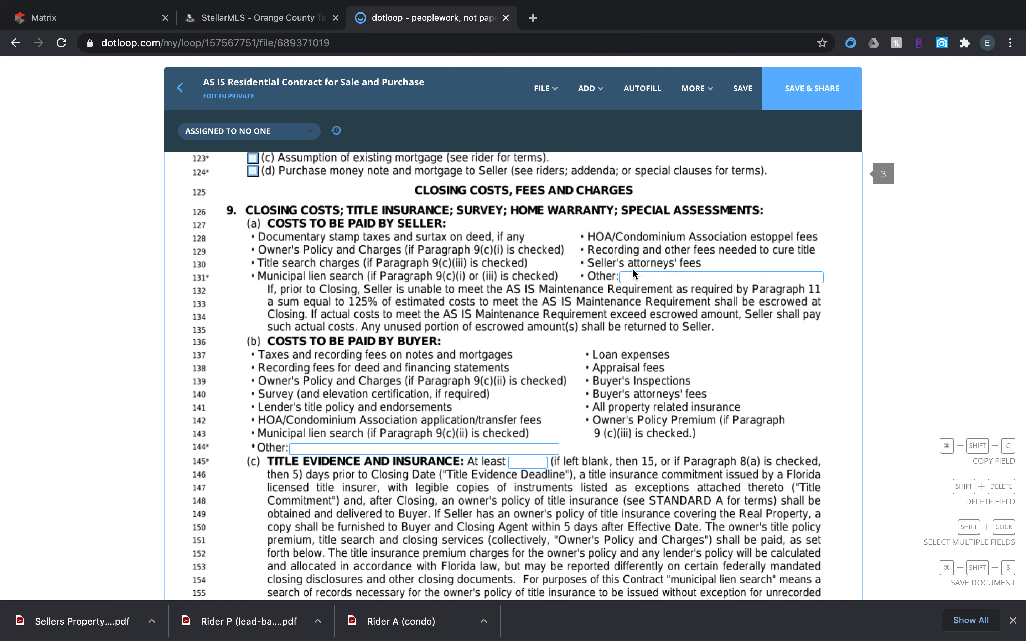
pyautogui.scroll(-3, 395, 312)
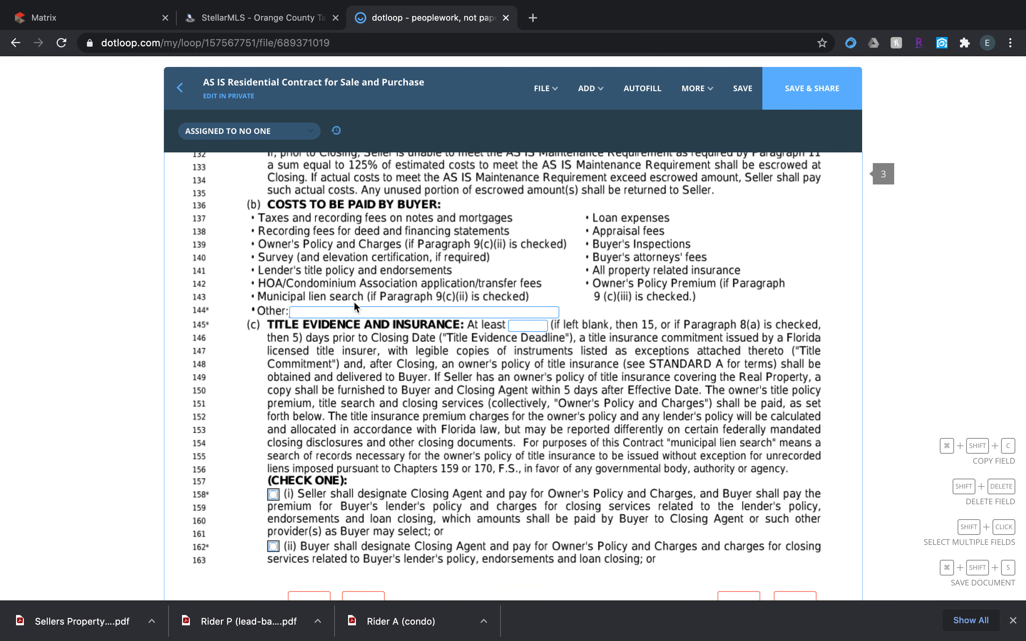
pyautogui.scroll(-3, 469, 310)
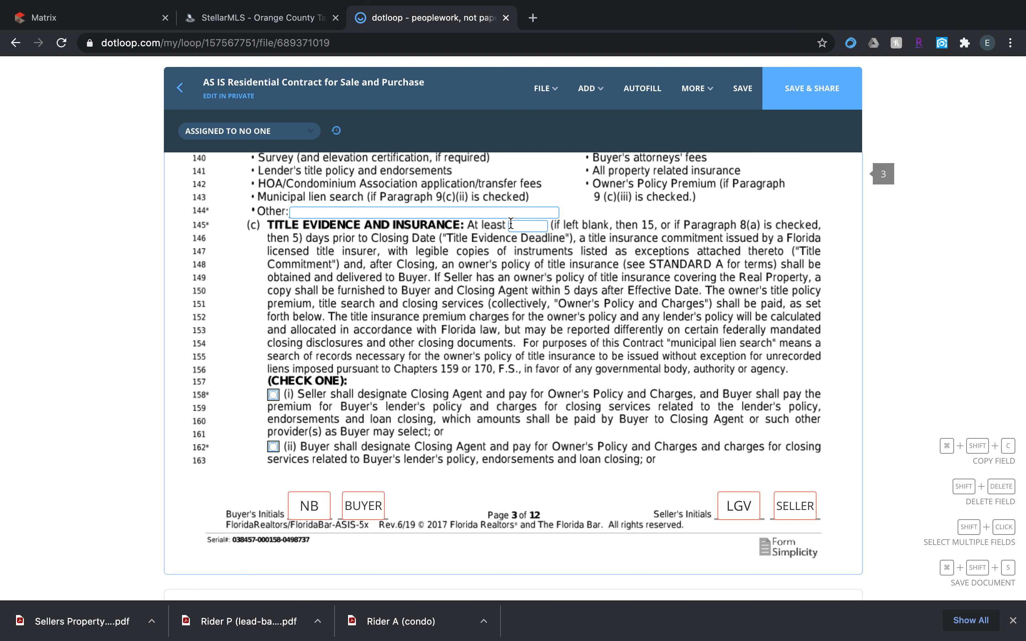
pyautogui.click(529, 227)
pyautogui.write('15')
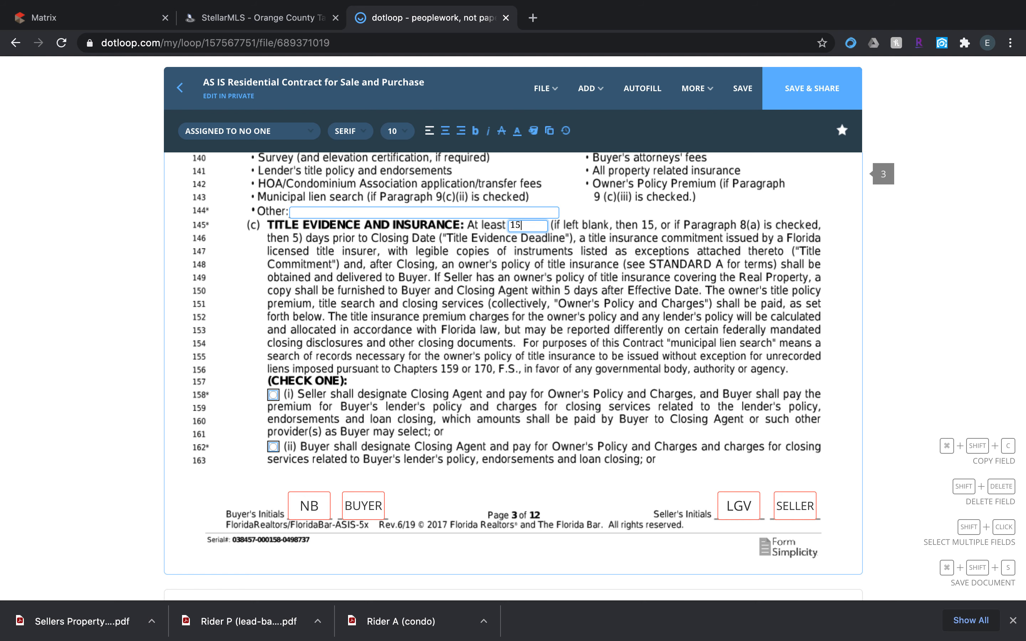
pyautogui.scroll(-3, 510, 389)
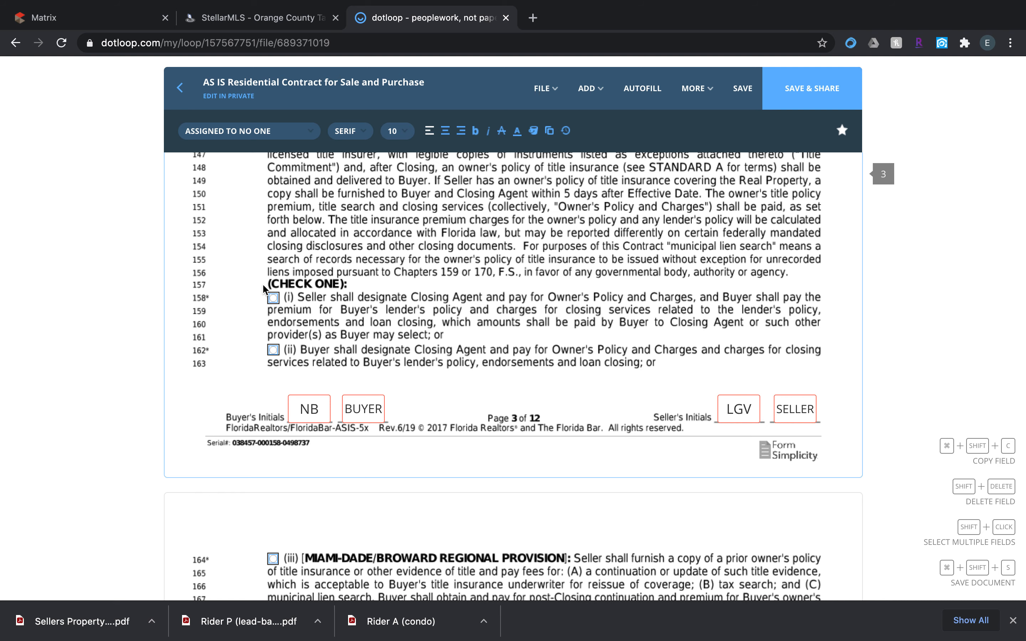
pyautogui.click(270, 299)
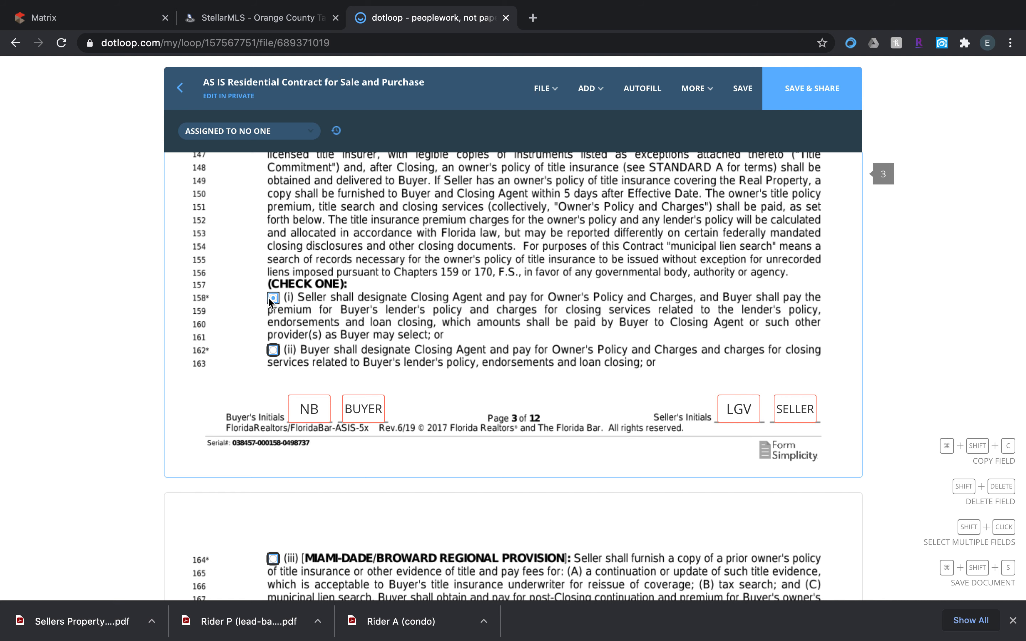
# Mark the home warranty in paragraph 9(e) as N/A and select installment option (a) for special assessments in 9(f).
pyautogui.scroll(-5, 394, 344)
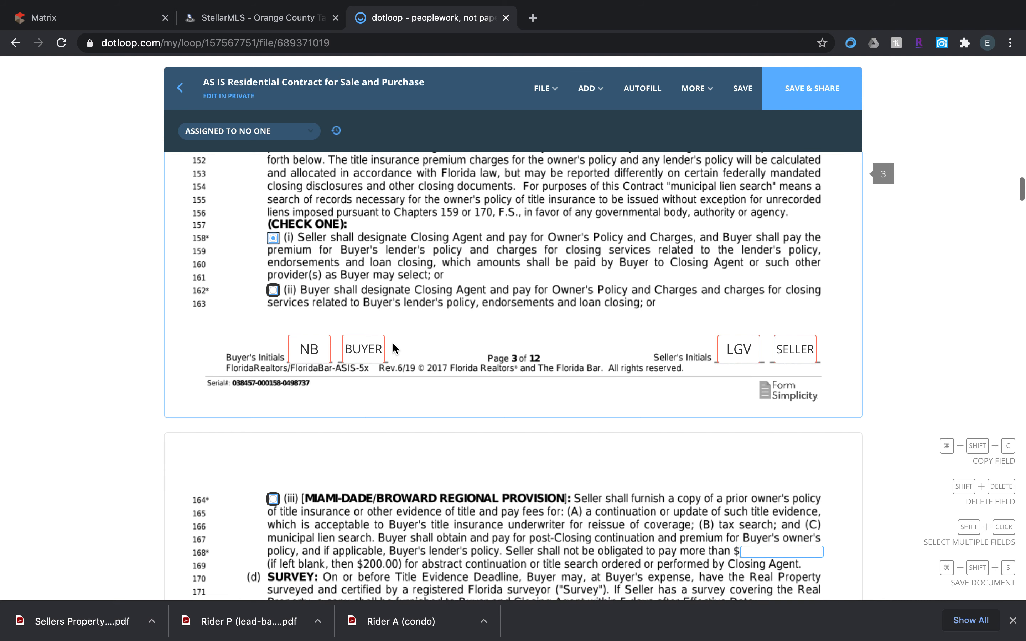
pyautogui.scroll(-3, 394, 344)
pyautogui.scroll(3, 393, 344)
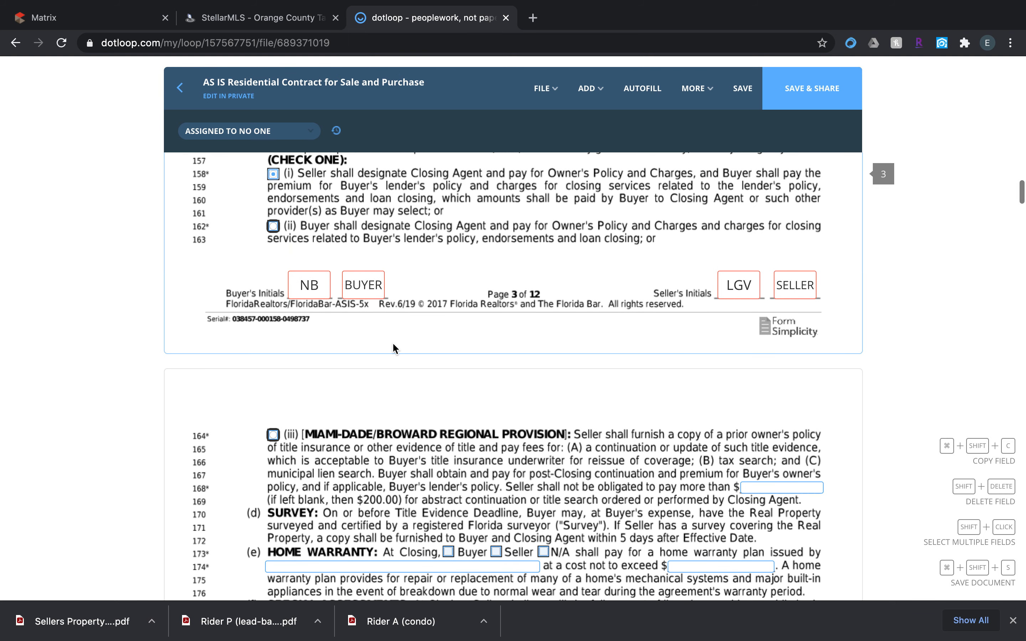
pyautogui.scroll(-1, 393, 343)
pyautogui.scroll(-5, 394, 347)
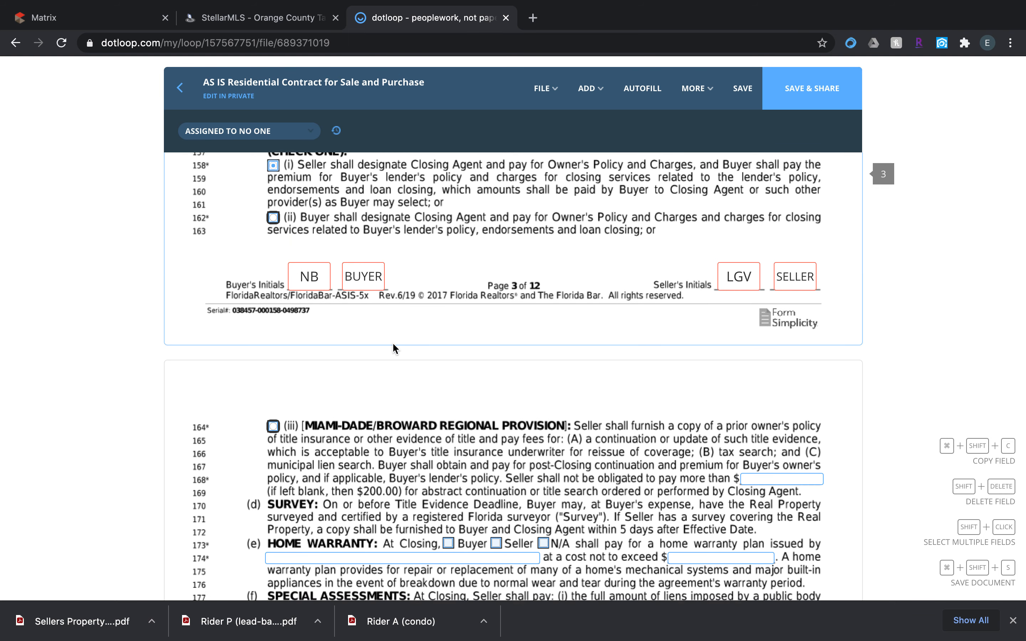
pyautogui.scroll(-5, 393, 345)
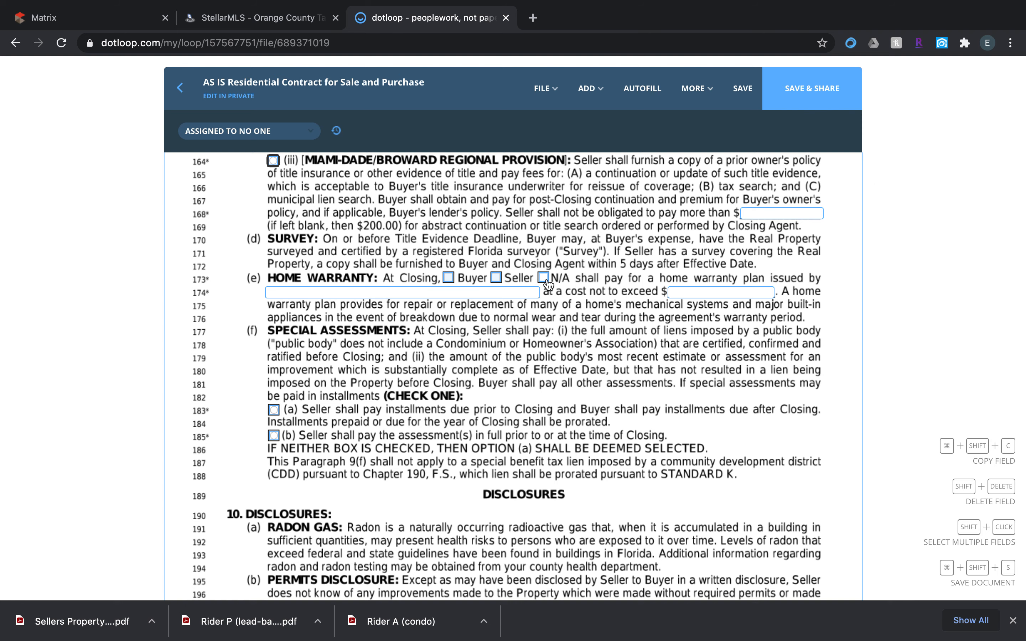
pyautogui.scroll(-5, 548, 283)
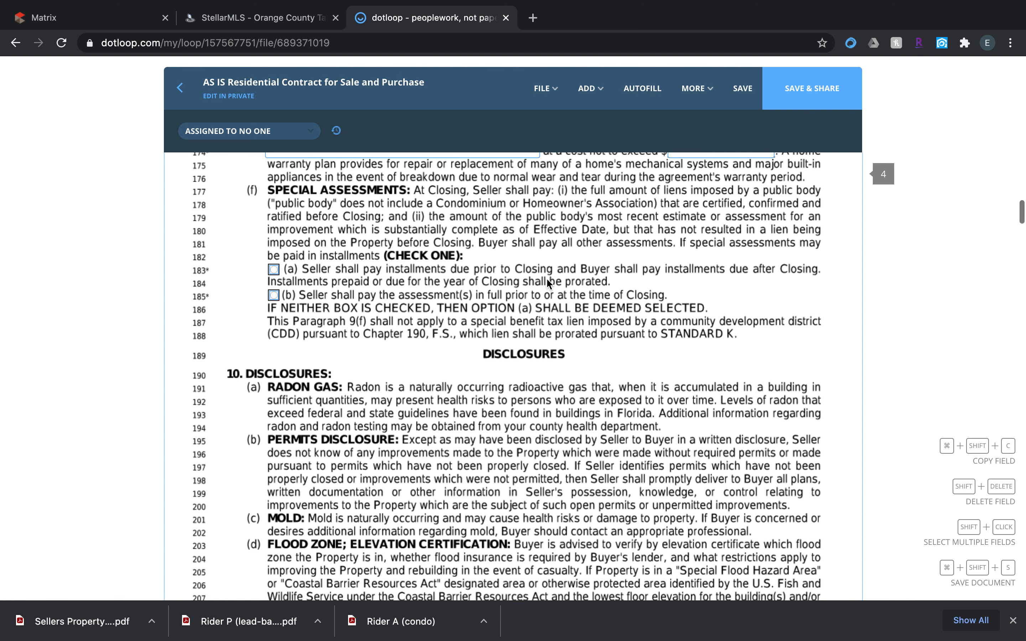
pyautogui.scroll(5, 547, 283)
pyautogui.scroll(10, 547, 283)
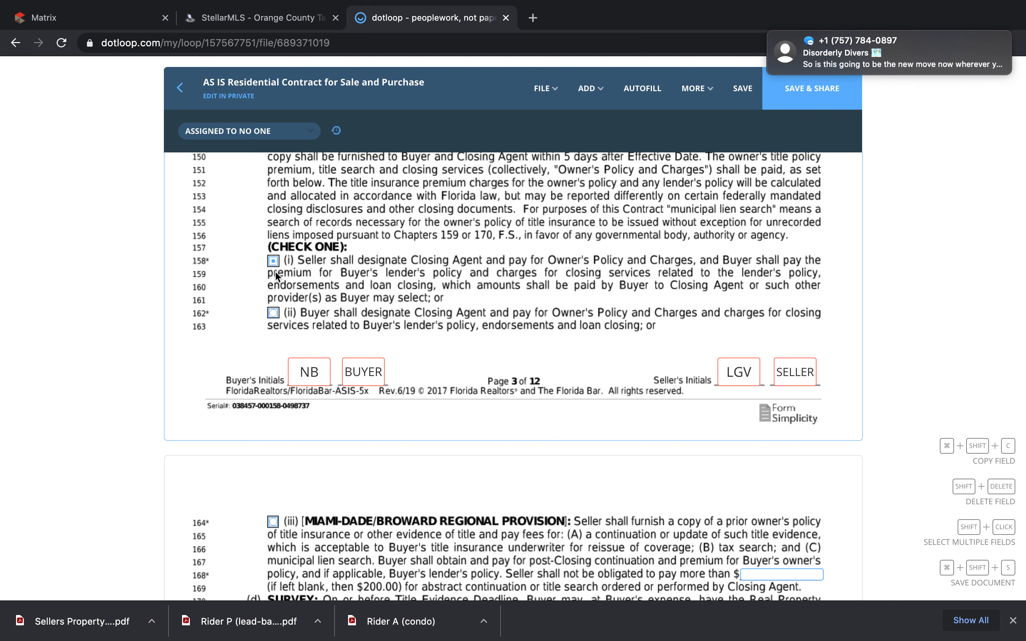
pyautogui.scroll(-15, 275, 276)
pyautogui.scroll(-12, 275, 271)
pyautogui.scroll(14, 275, 275)
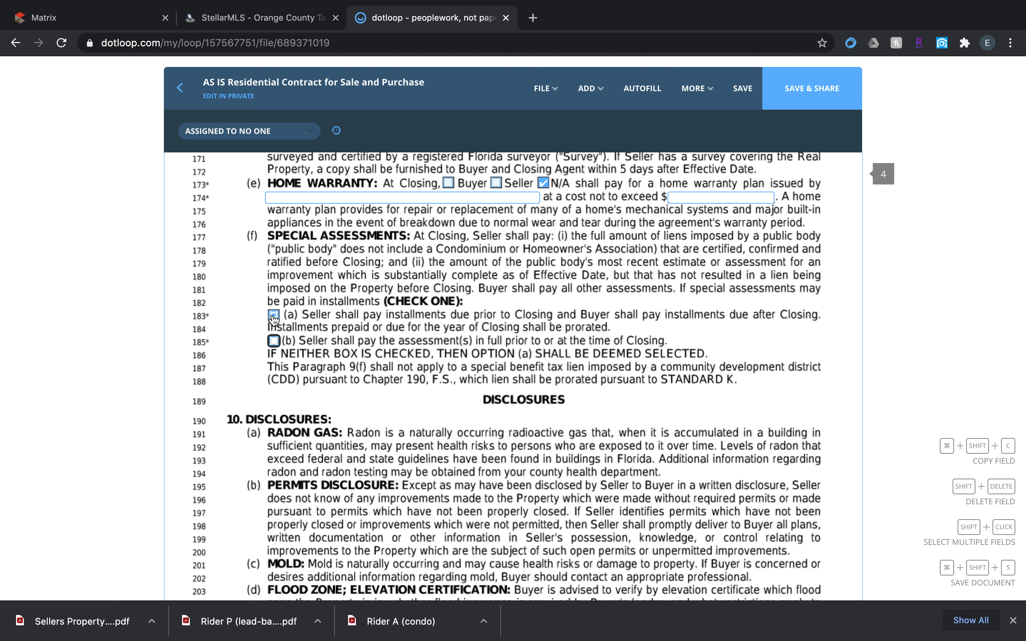
# Open the flood zone notice period in paragraph 10(d) for editing, and set the inspection period in paragraph 12(a) to 7 days.
pyautogui.scroll(-12, 274, 318)
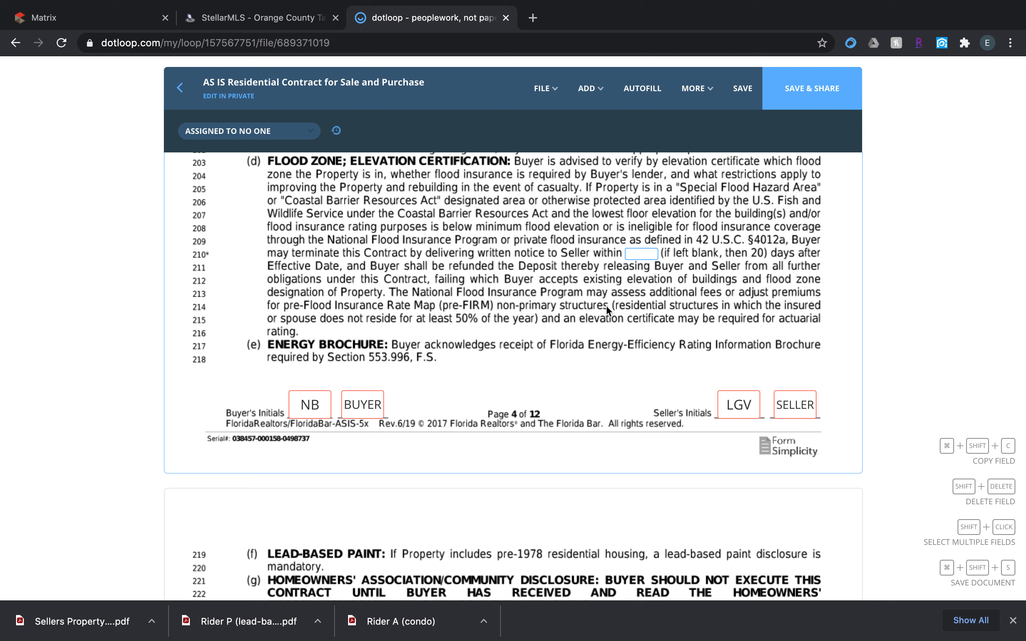
pyautogui.click(638, 253)
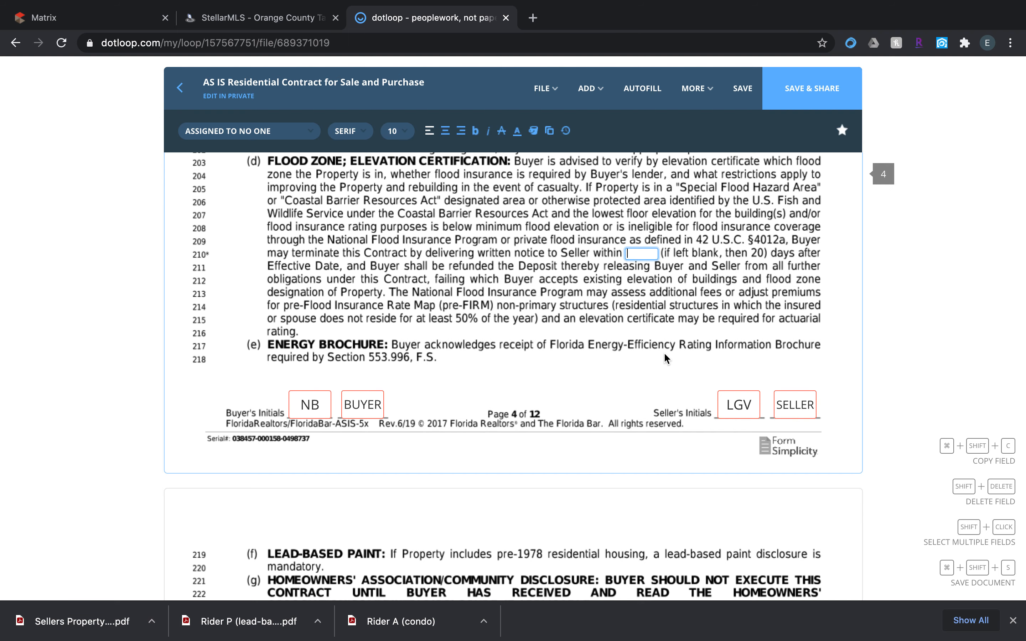
pyautogui.scroll(-5, 667, 356)
pyautogui.scroll(-5, 670, 336)
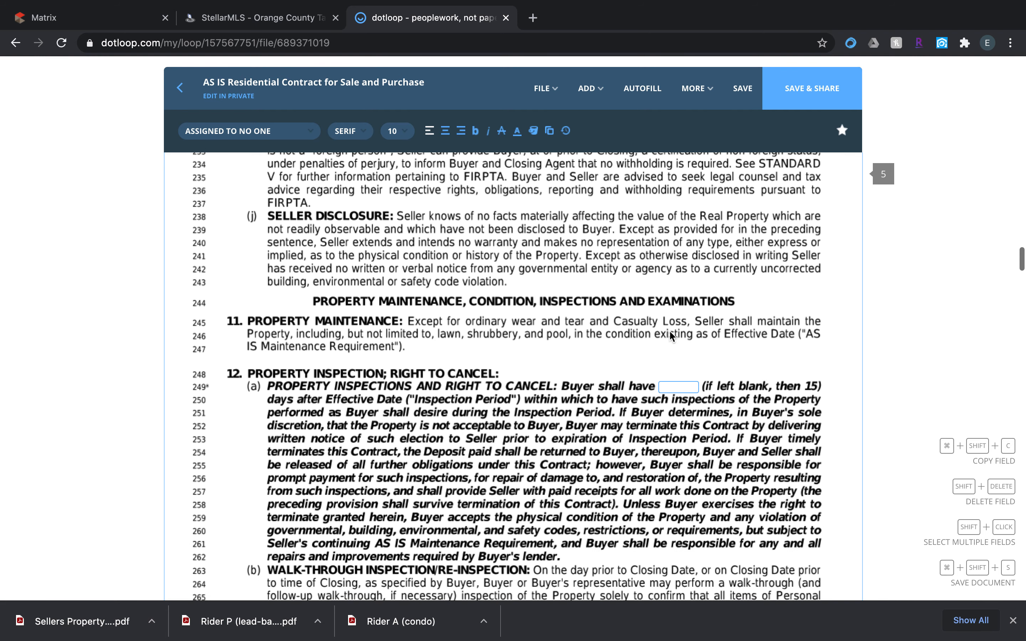
pyautogui.scroll(-4, 671, 336)
pyautogui.click(687, 231)
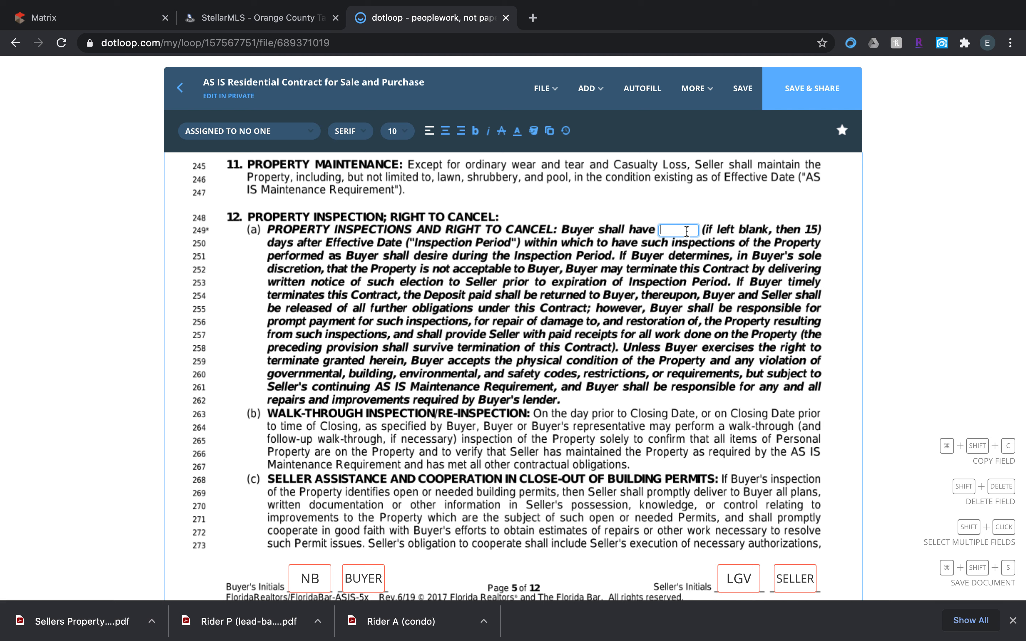
pyautogui.scroll(-6, 509, 378)
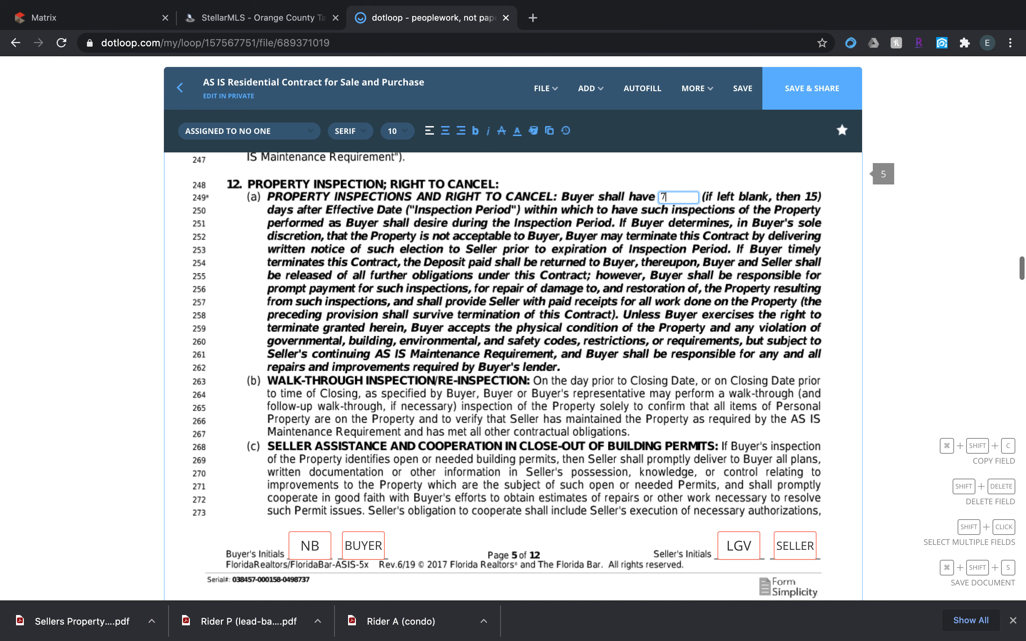
# Select F. Appraisal Contingency among the addenda in paragraph 19 on page 11.
pyautogui.scroll(-15, 509, 378)
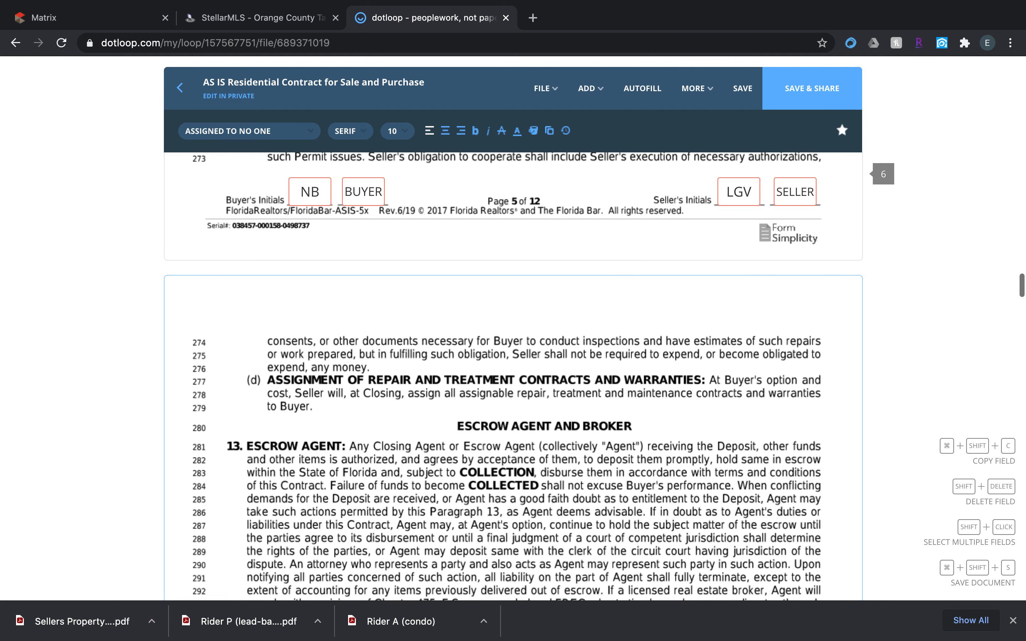
pyautogui.scroll(-11, 509, 378)
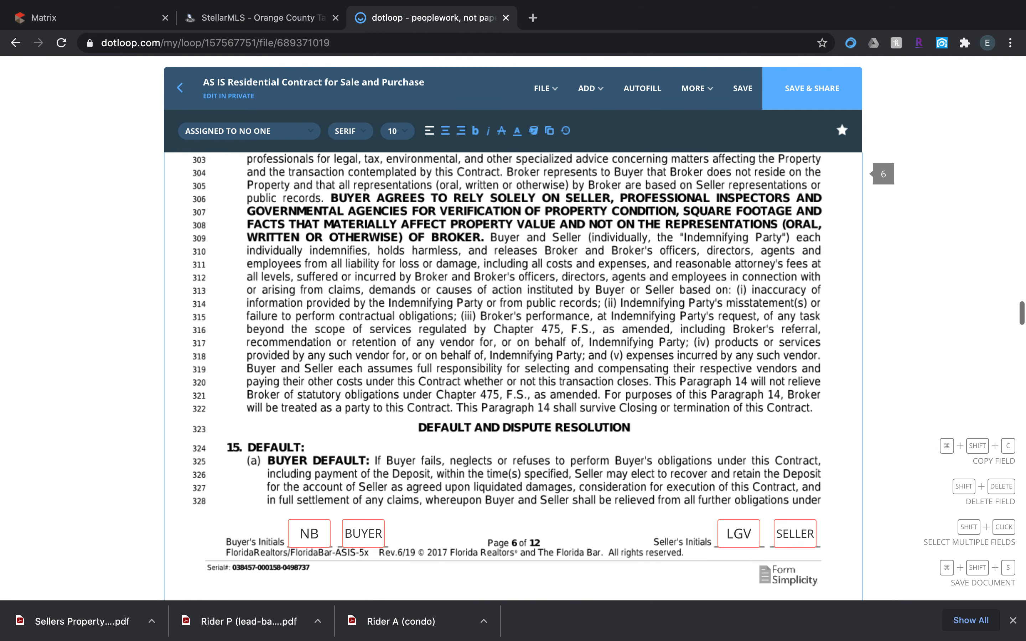
pyautogui.scroll(-10, 509, 378)
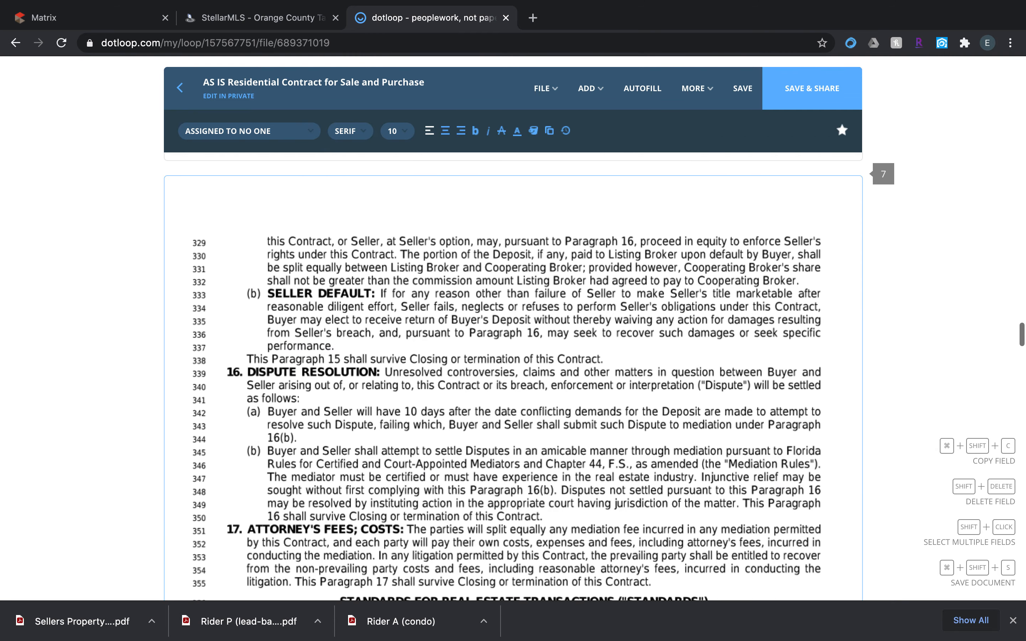
pyautogui.scroll(-15, 508, 377)
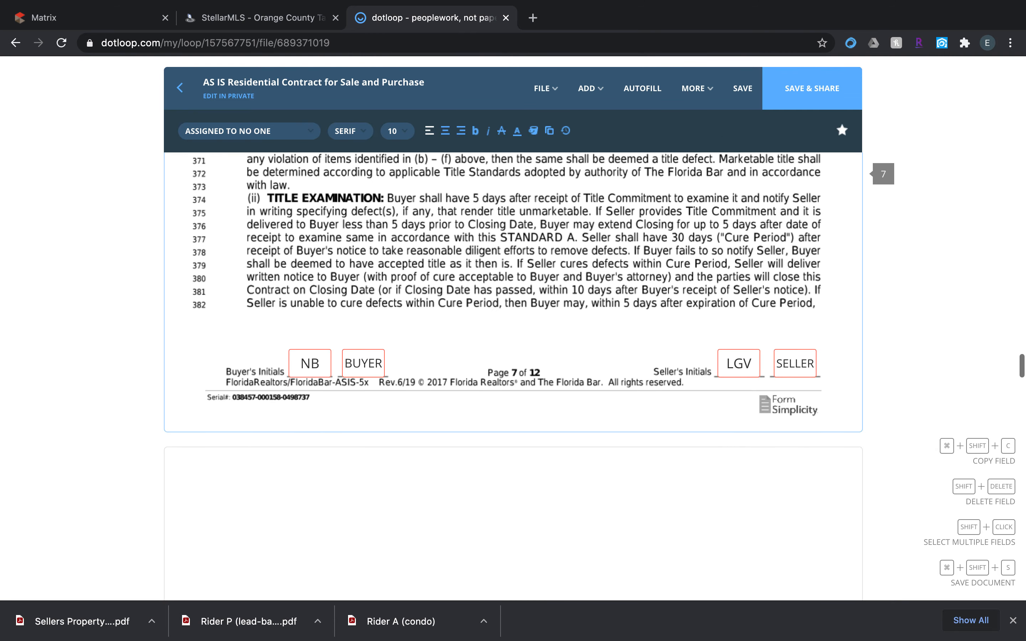
pyautogui.scroll(-20, 508, 377)
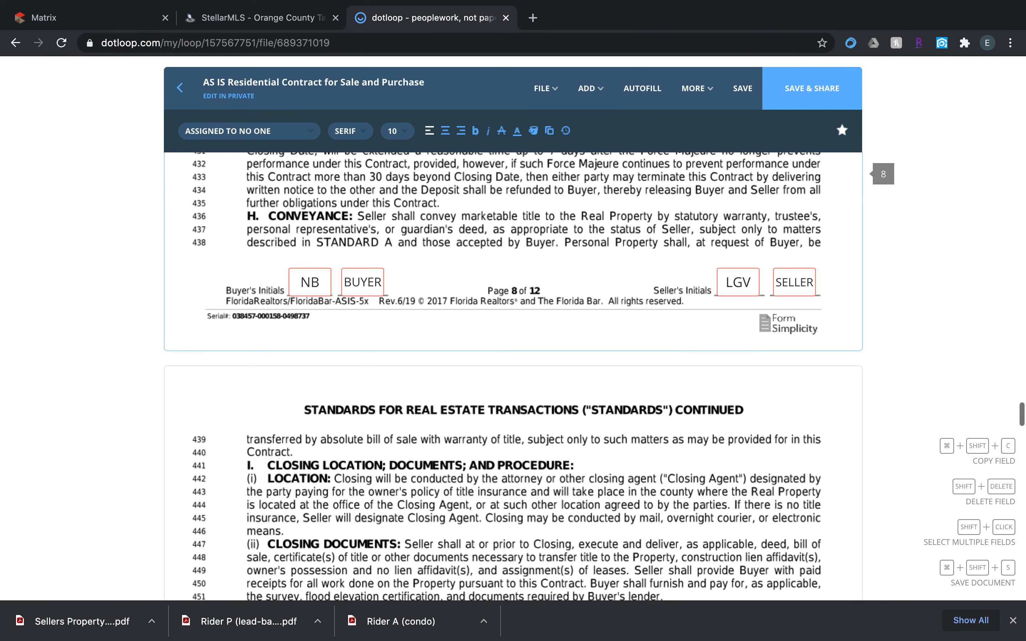
pyautogui.scroll(-20, 509, 378)
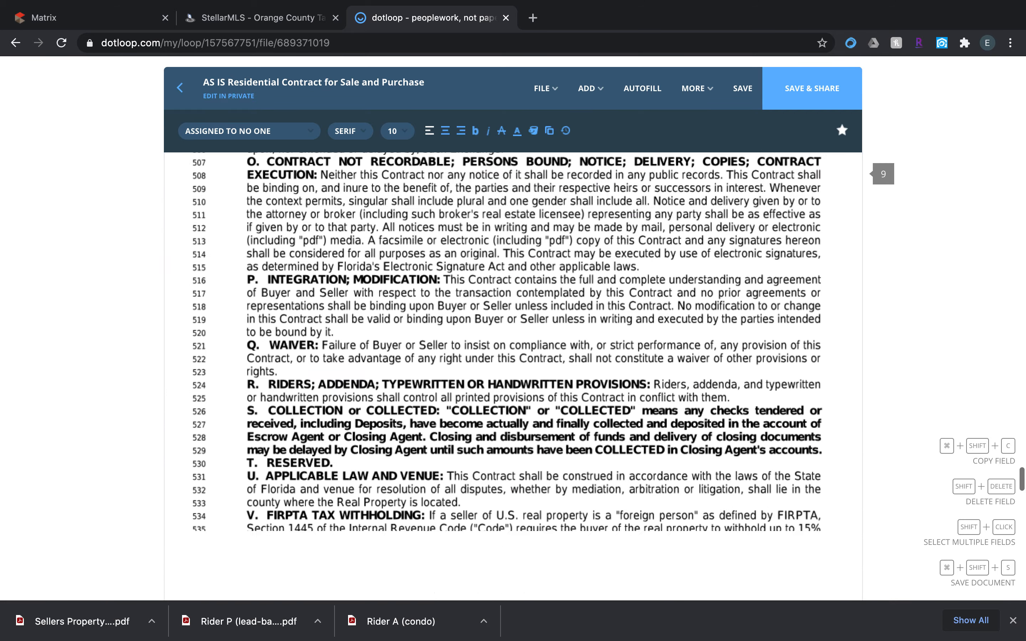
pyautogui.scroll(-3, 509, 378)
pyautogui.scroll(4, 508, 378)
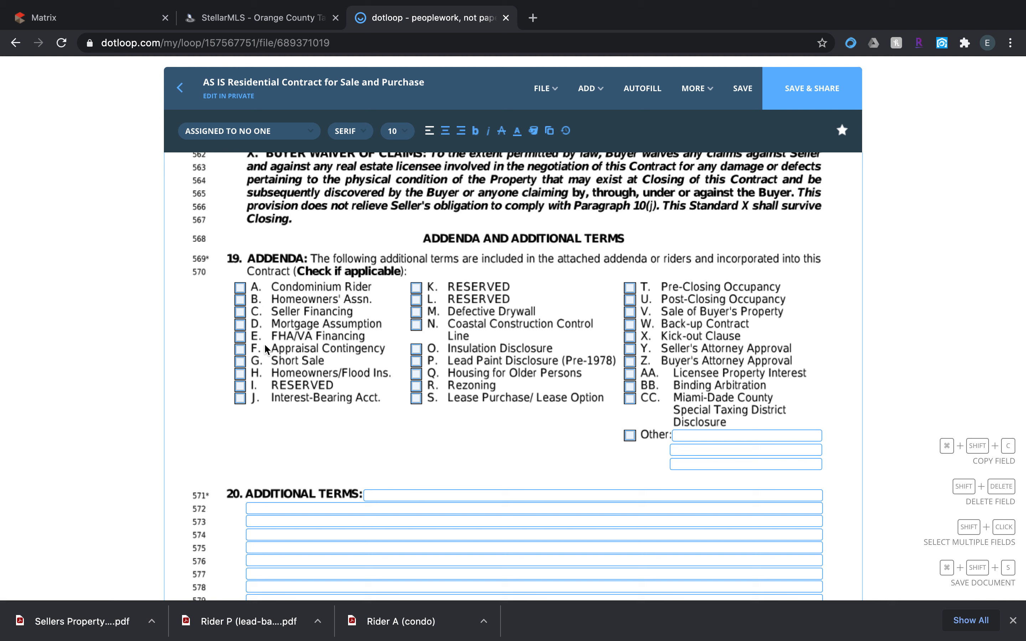
pyautogui.click(247, 346)
pyautogui.click(241, 351)
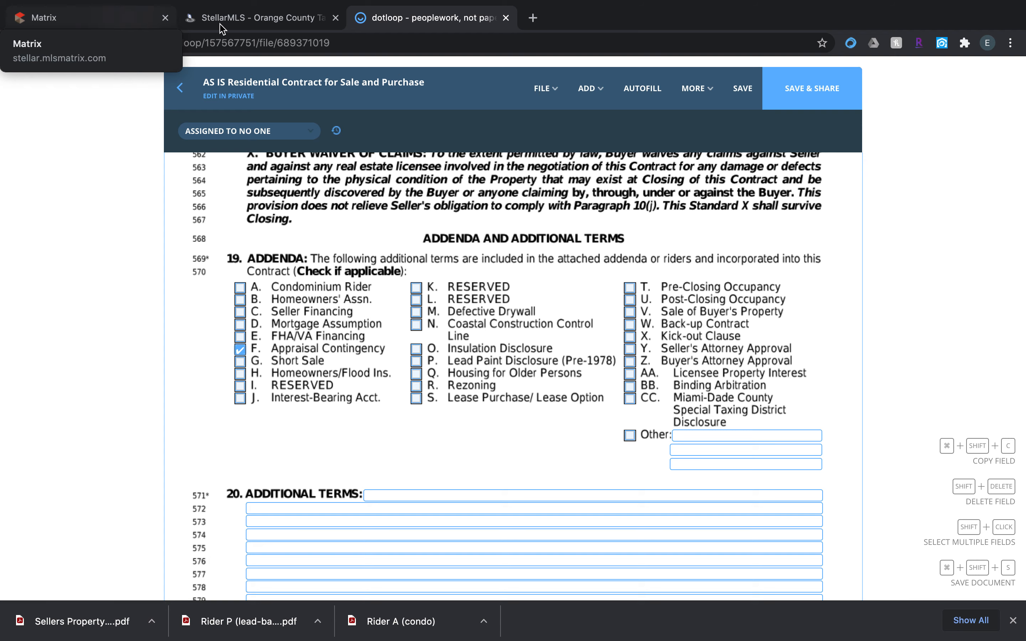
# Switch to the condo's Matrix listing and open its attachments to check which riders are supplied.
pyautogui.click(122, 20)
pyautogui.scroll(15, 242, 259)
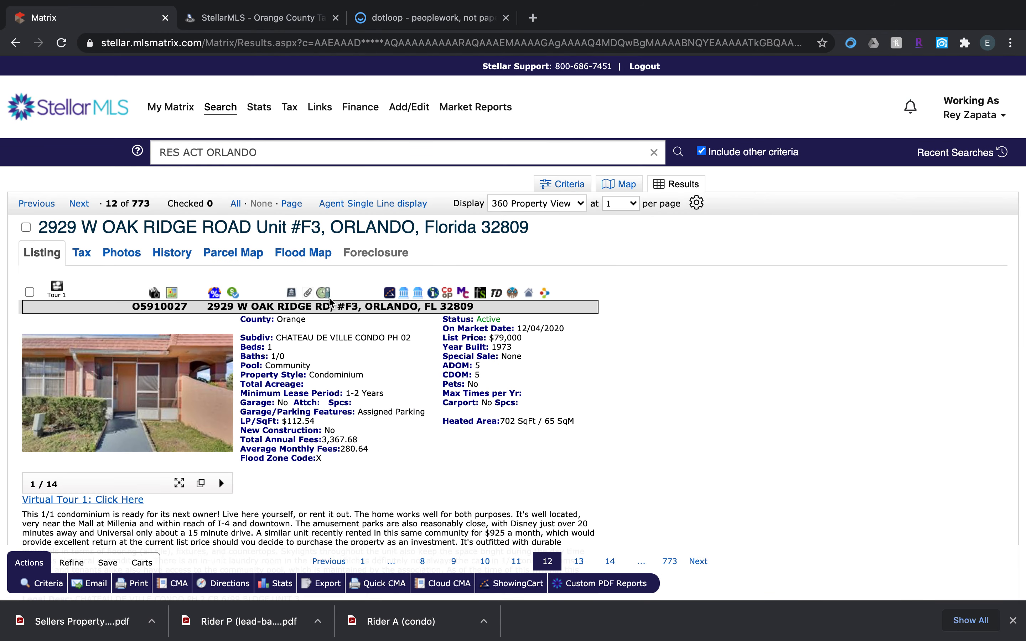
pyautogui.click(307, 293)
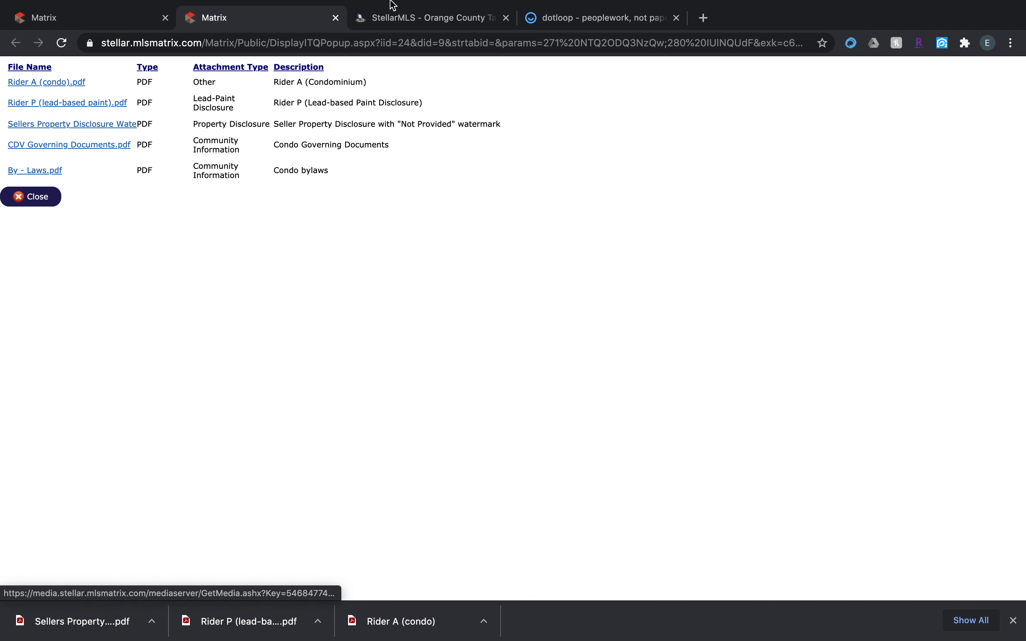
# Return to the dotloop contract and select P. Lead Paint Disclosure (Pre-1978) and A. Condominium Rider in the paragraph 19 addenda.
pyautogui.click(547, 18)
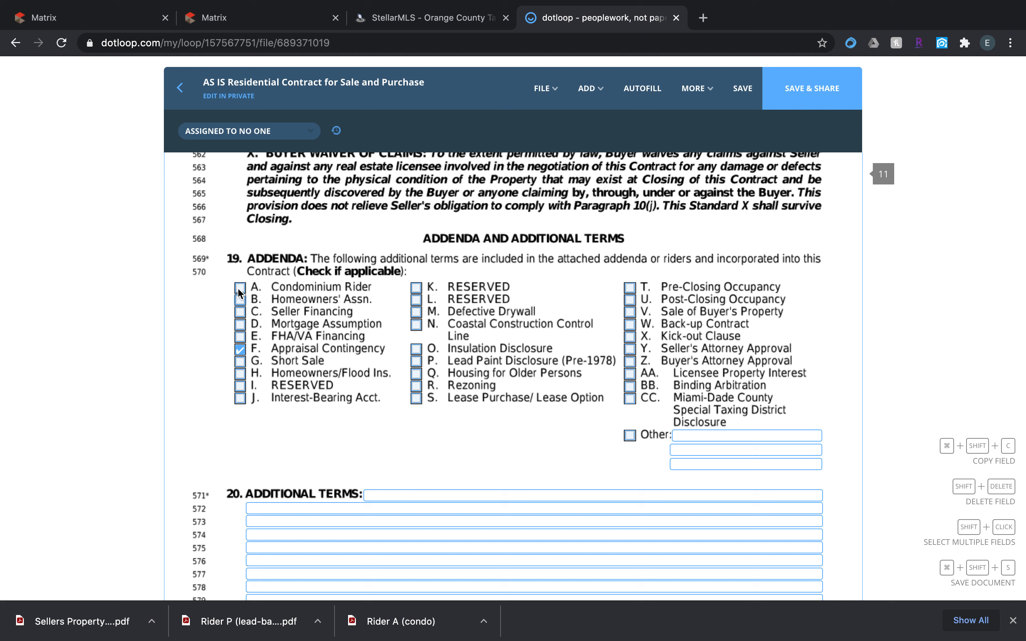
pyautogui.click(417, 361)
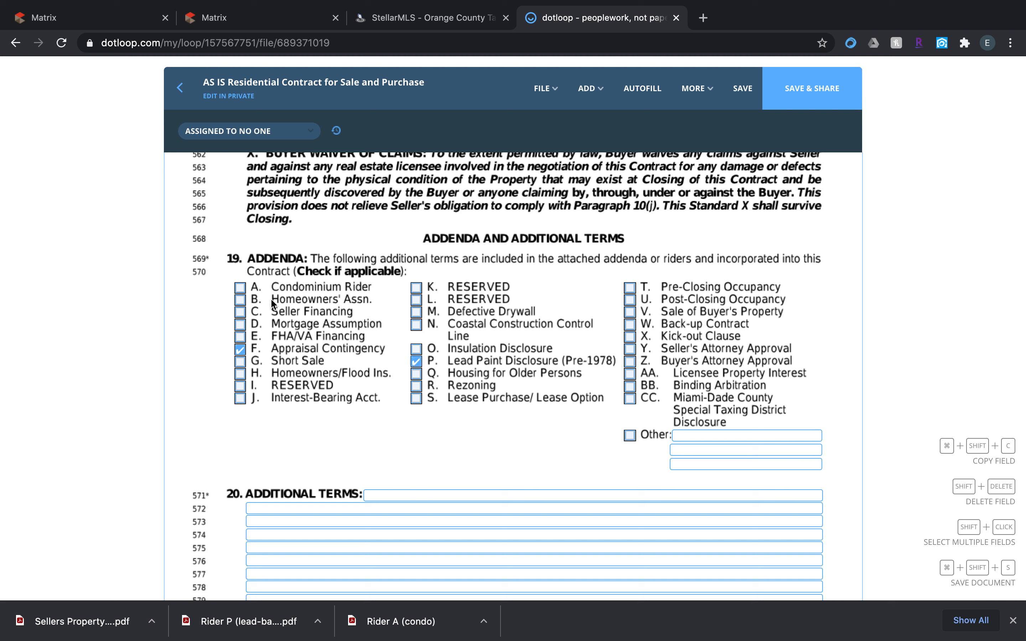
pyautogui.click(240, 288)
# Enter La Rosa Realty Orlando as the cooperating broker in the broker section on page 12.
pyautogui.scroll(-2, 384, 439)
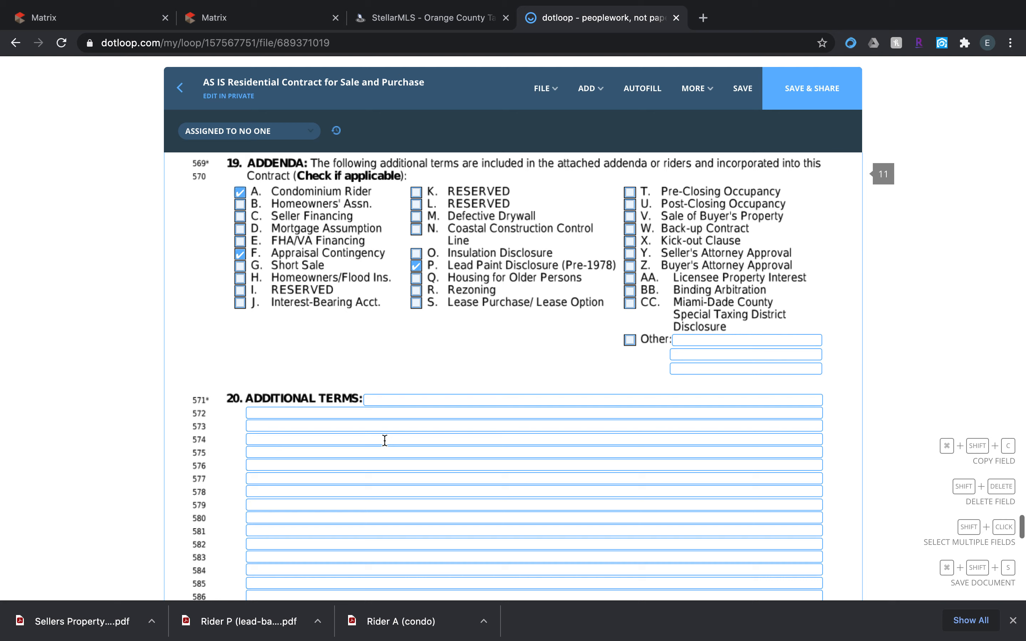
pyautogui.scroll(-2, 384, 439)
pyautogui.scroll(-2, 418, 360)
pyautogui.scroll(-7, 418, 360)
pyautogui.scroll(-8, 424, 365)
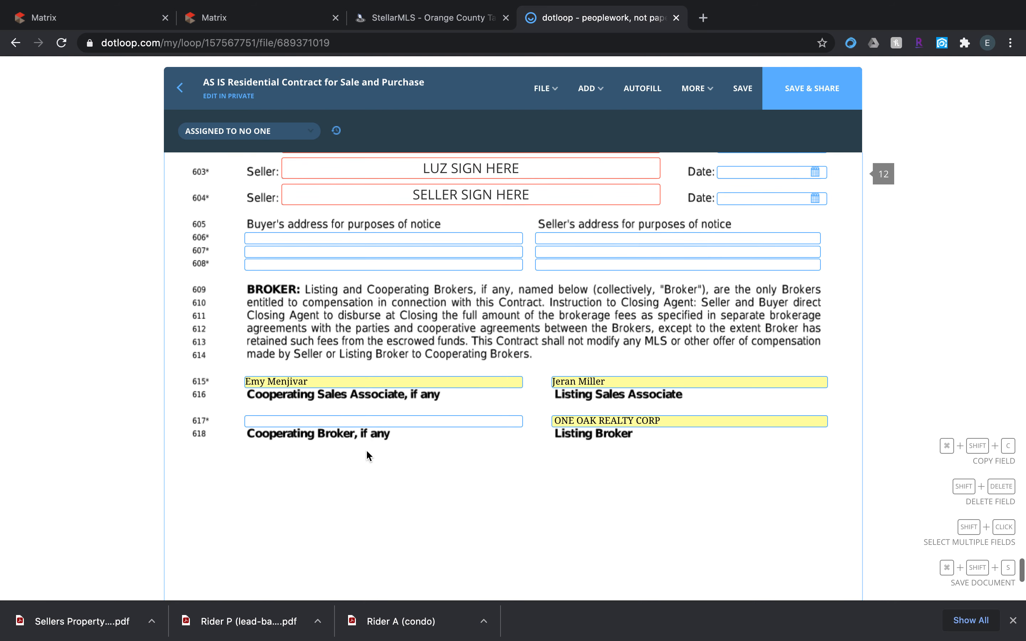
pyautogui.click(340, 420)
pyautogui.write('La Rosa ')
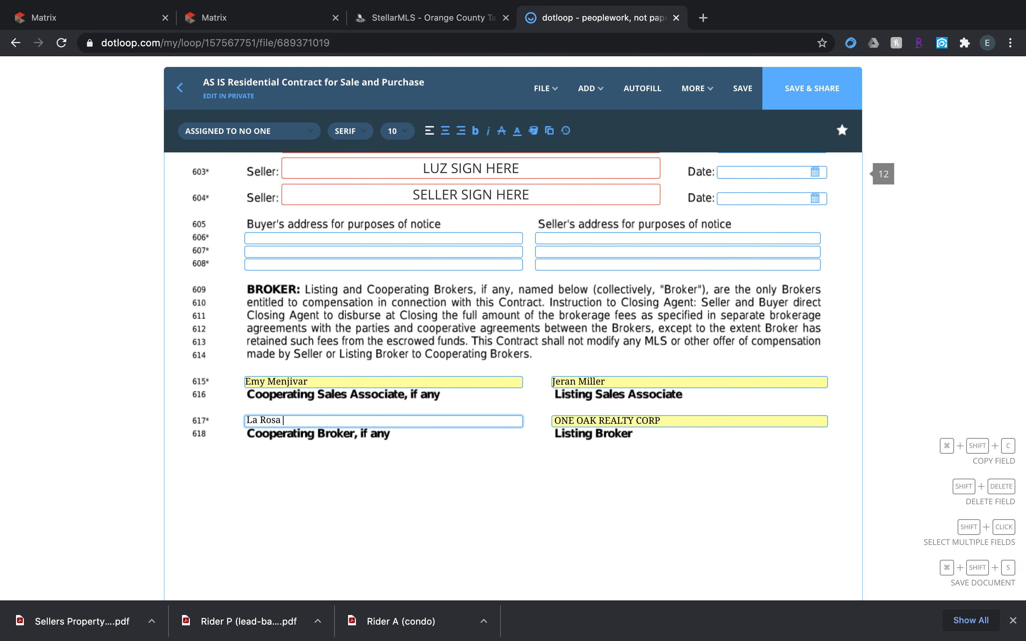
pyautogui.write('TRalty Orla')
pyautogui.press('BackSpace')
pyautogui.press('BackSpace')
pyautogui.press('BackSpace')
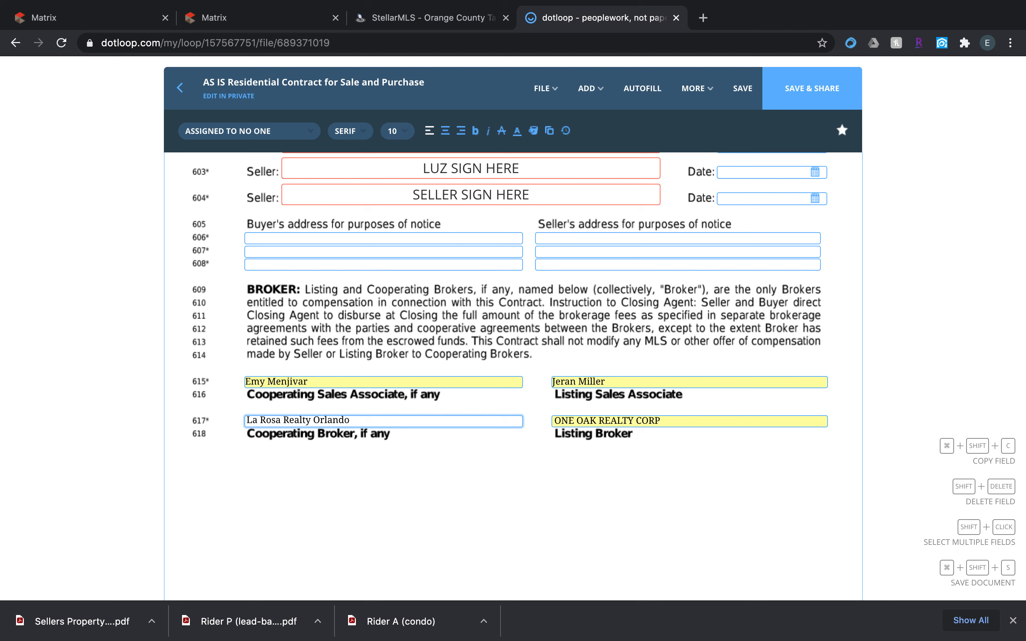
# Save the completed contract and close it back to the loop, declining to share the document.
pyautogui.scroll(-10, 337, 435)
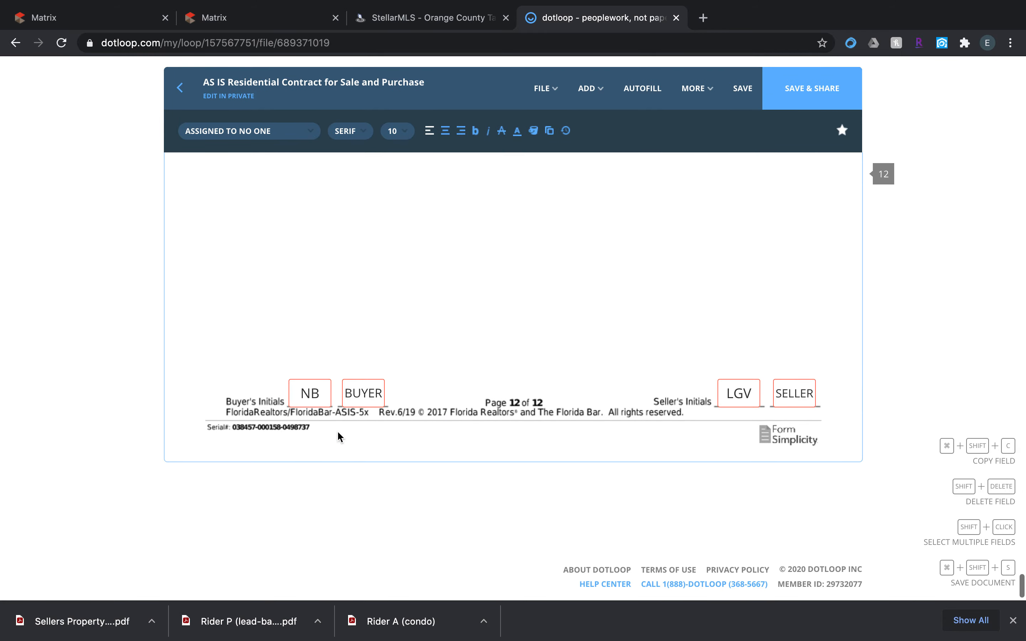
pyautogui.scroll(5, 319, 400)
pyautogui.scroll(20, 318, 399)
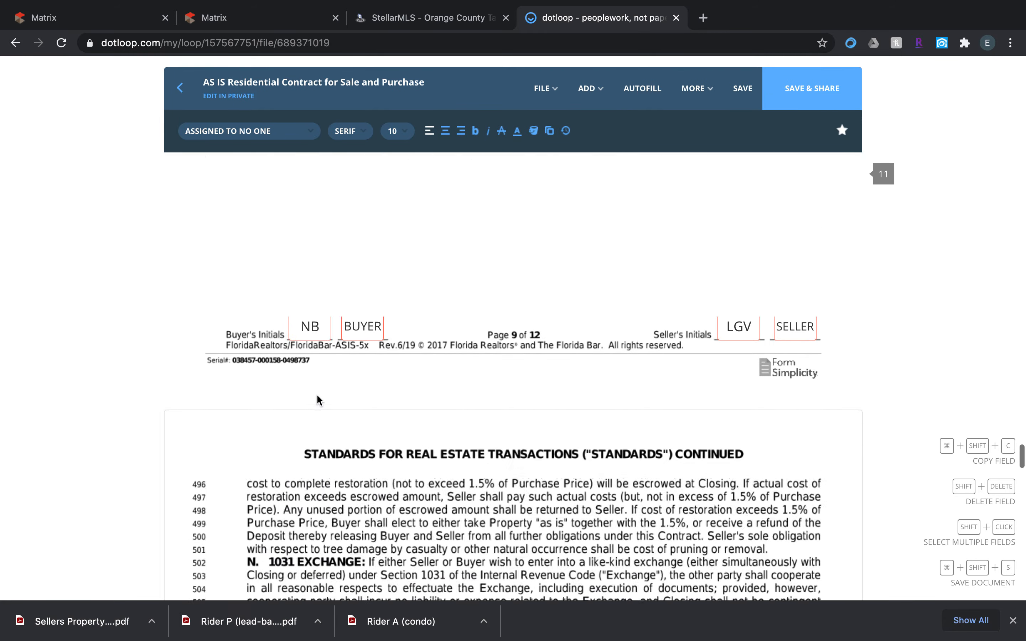
pyautogui.scroll(8, 319, 398)
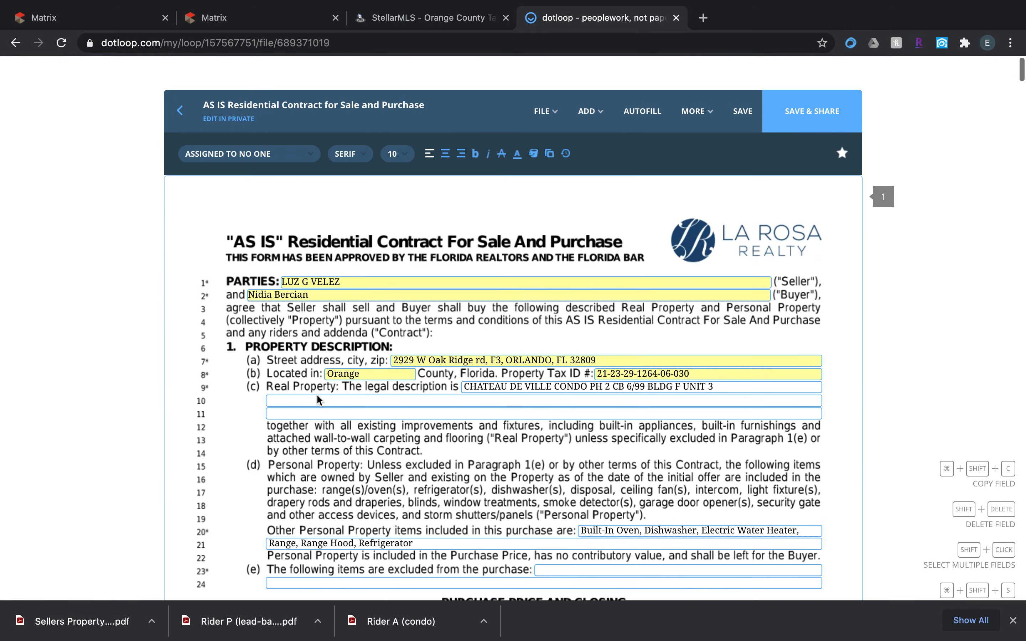
pyautogui.click(743, 88)
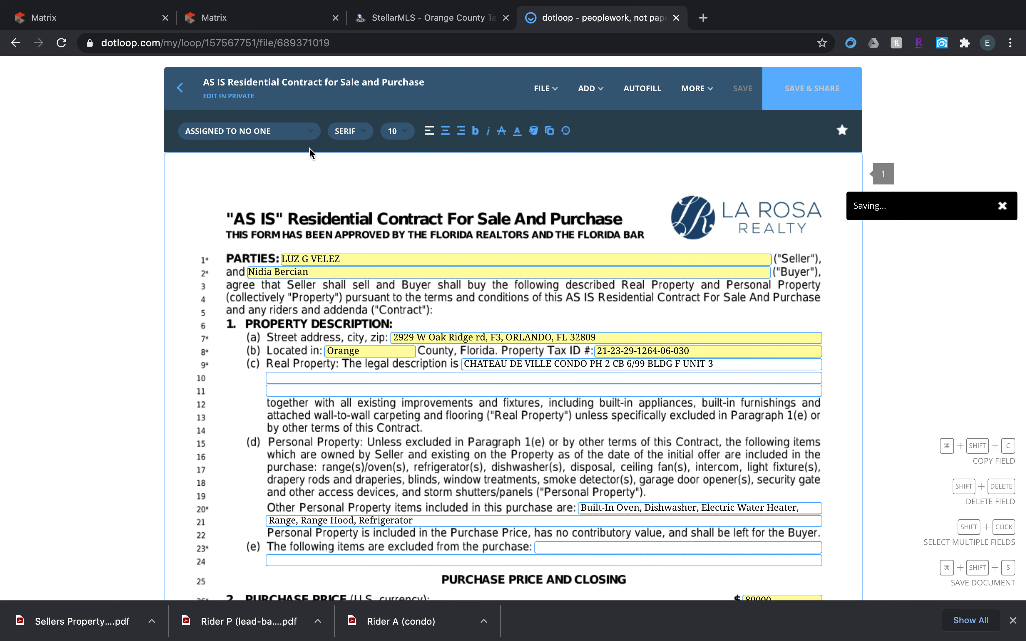
pyautogui.click(178, 91)
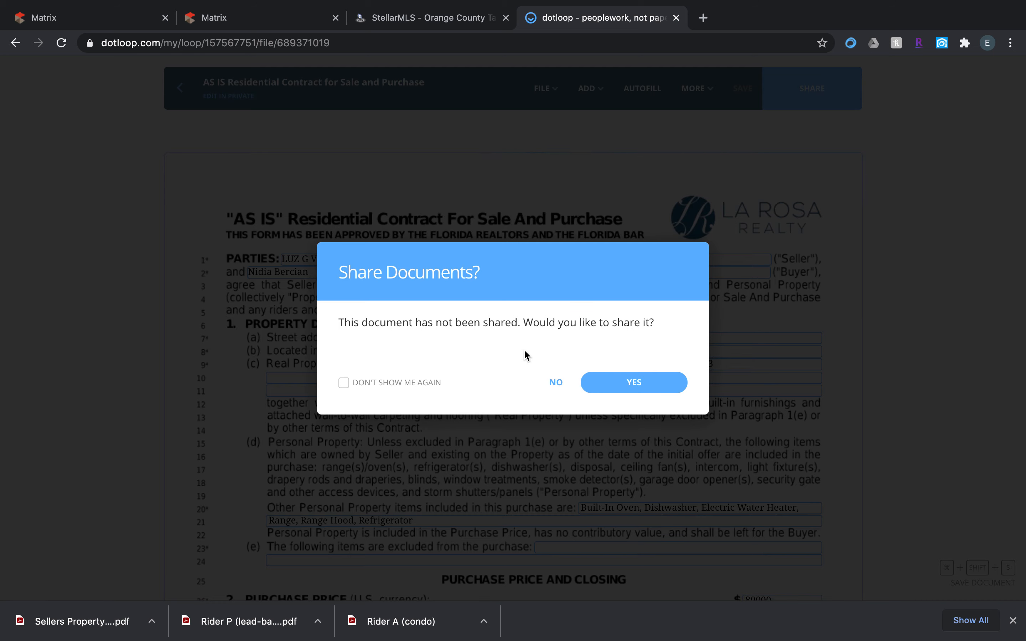
pyautogui.click(555, 382)
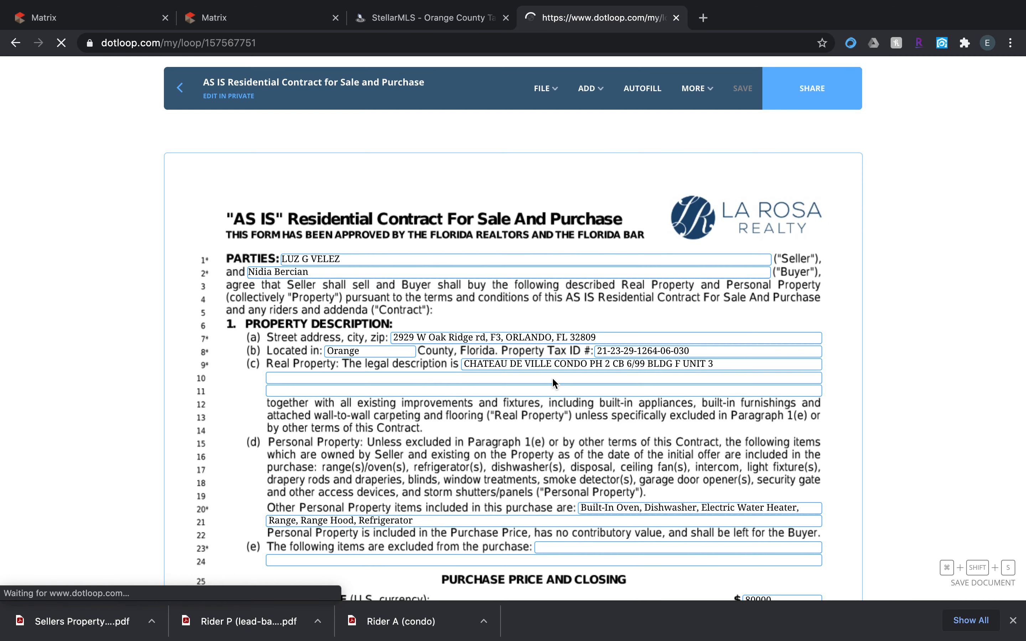